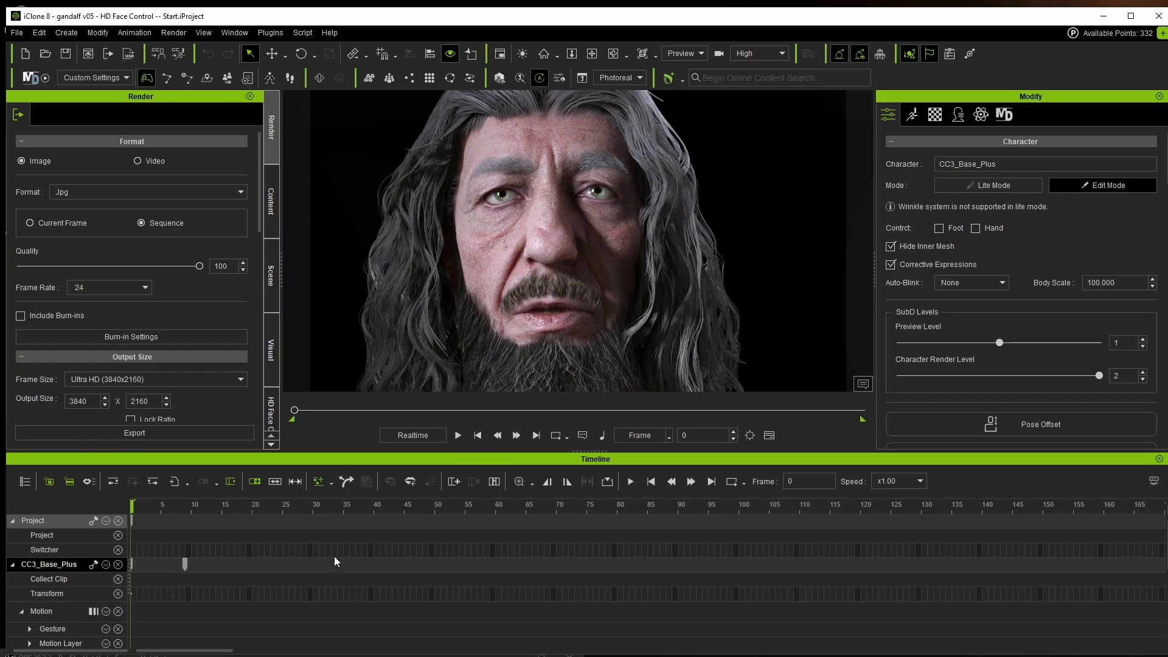
Step: Look over the character's viseme and expression tracks in the timeline and play back the existing facial animation
scroll(314, 607, down, 5)
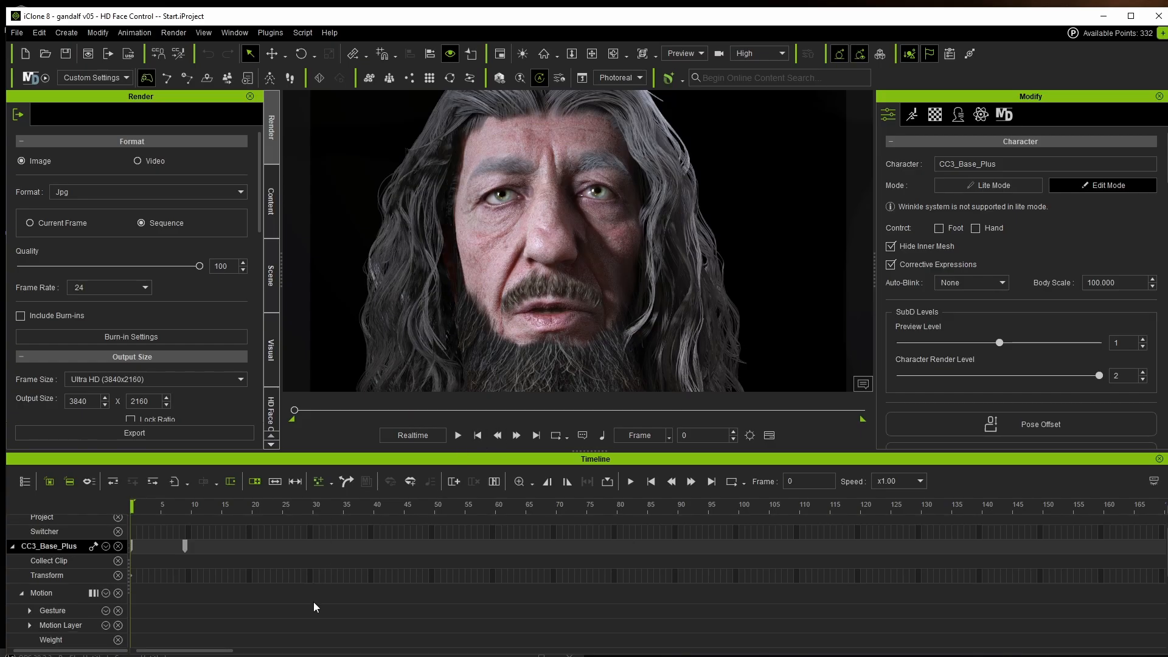
scroll(314, 606, down, 3)
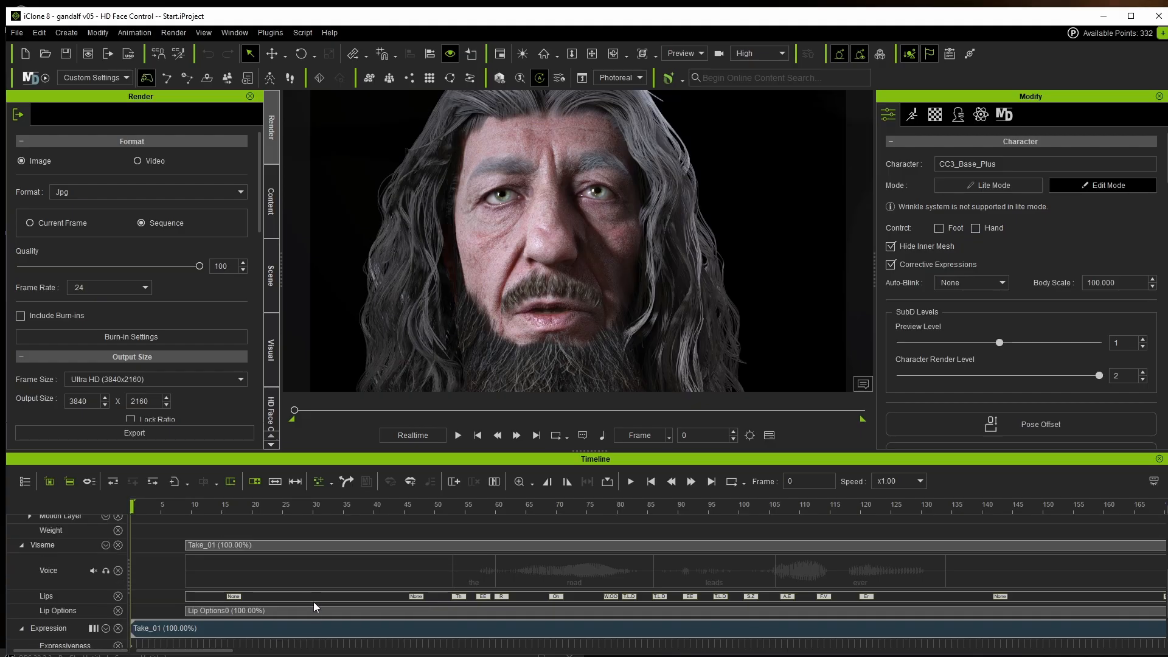
scroll(314, 607, up, 3)
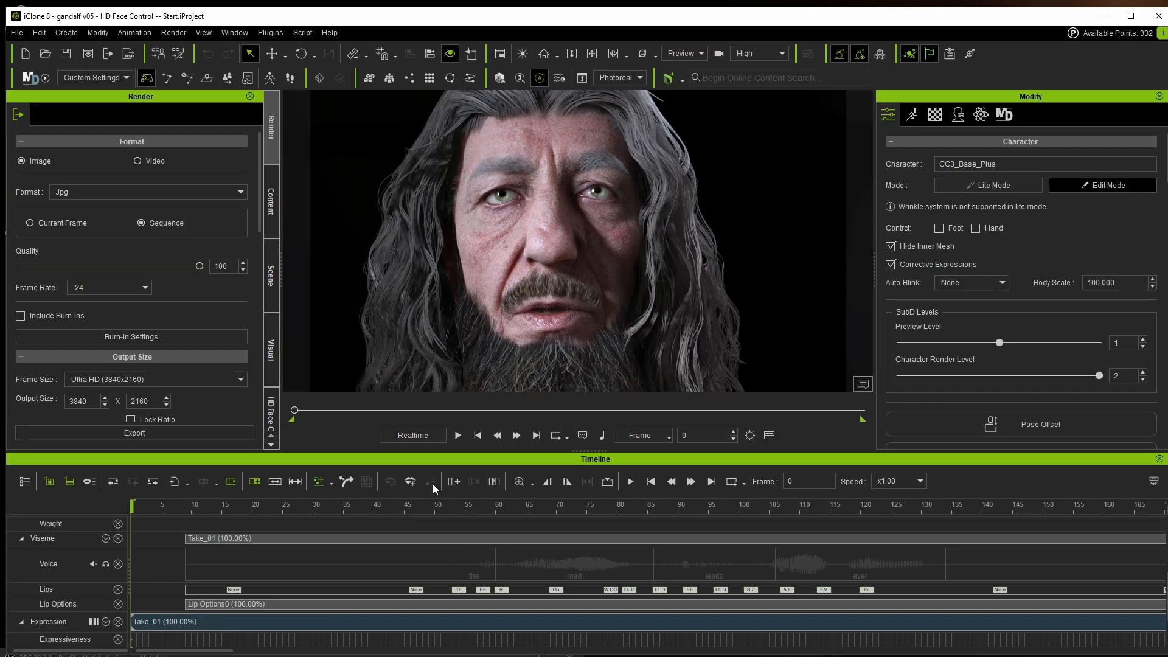
click(458, 436)
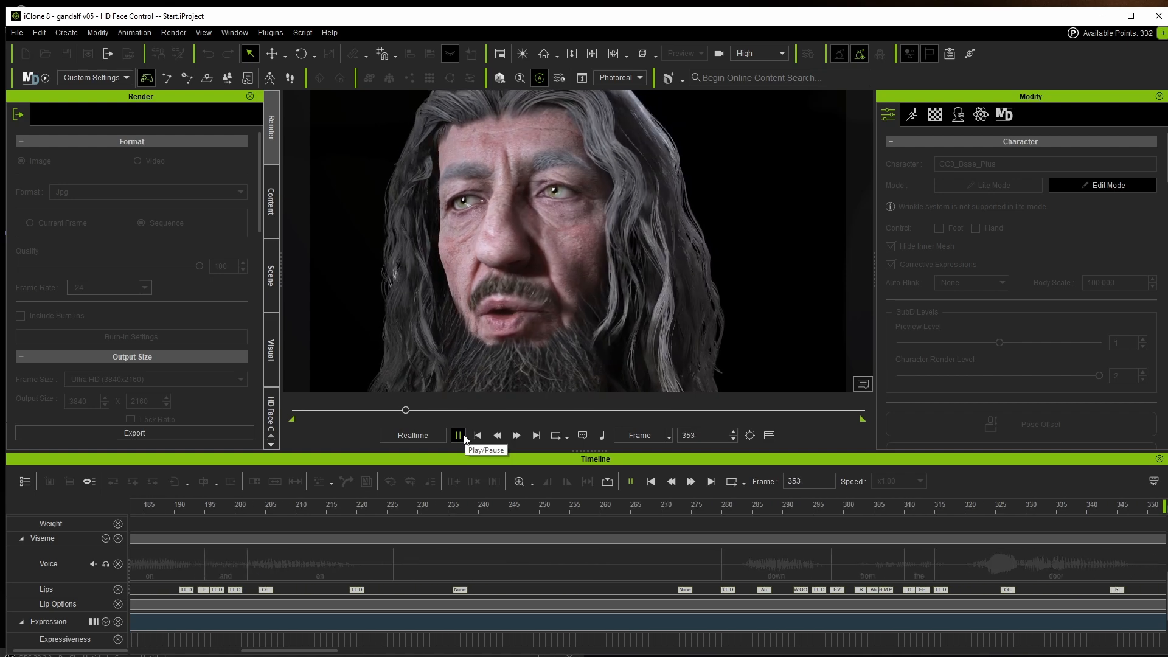
click(458, 435)
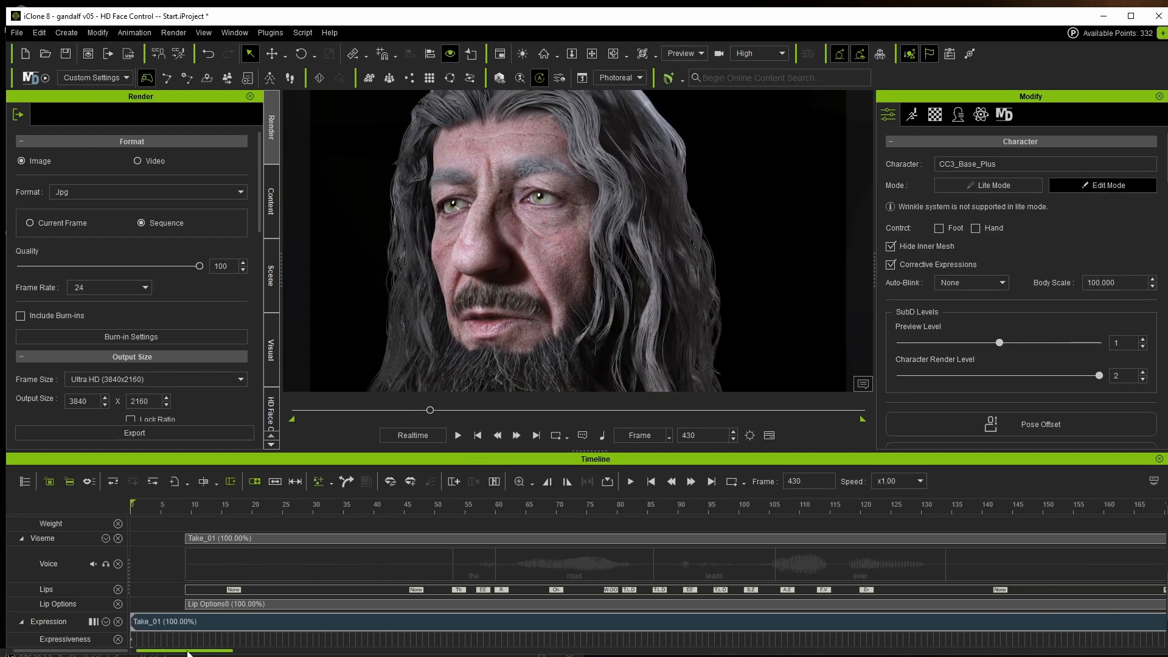
drag(188, 652, 225, 655)
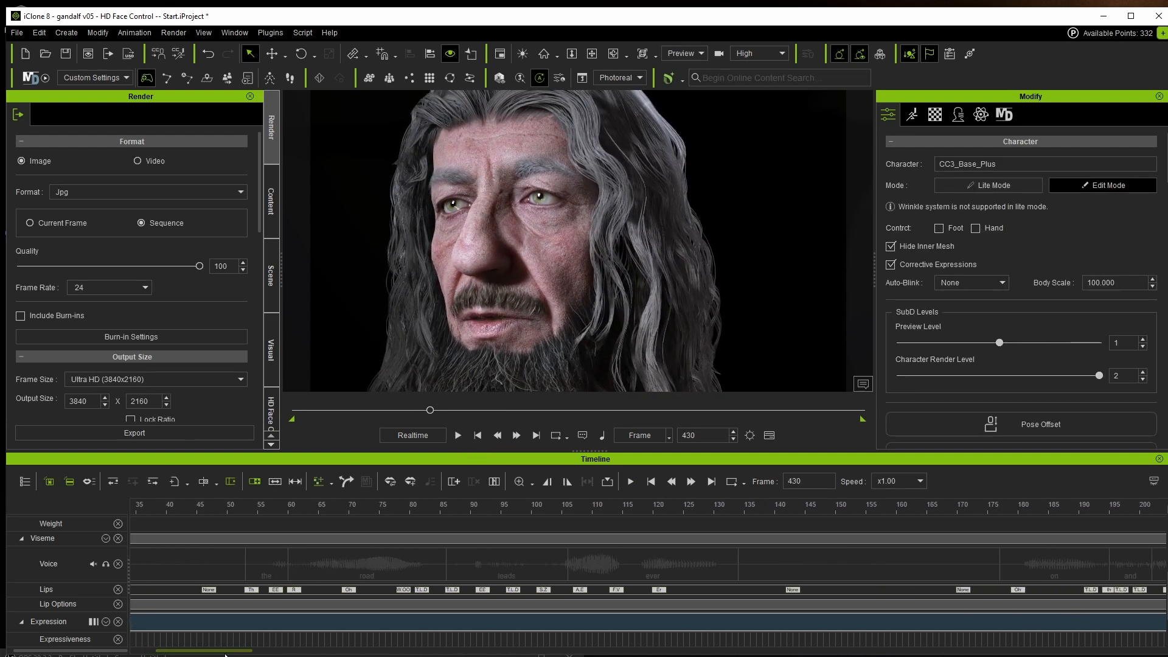
Step: Enlarge the timeline area and open the HD Face Control plugin for the CC3_Base_Plus character
drag(574, 452, 573, 402)
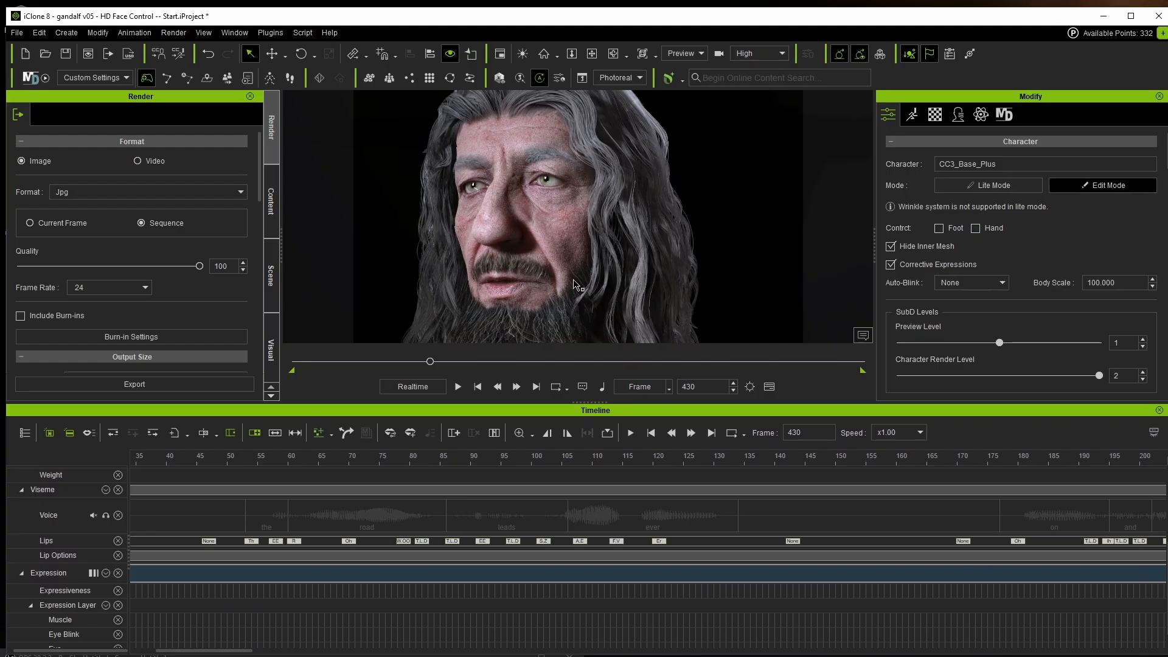
click(272, 274)
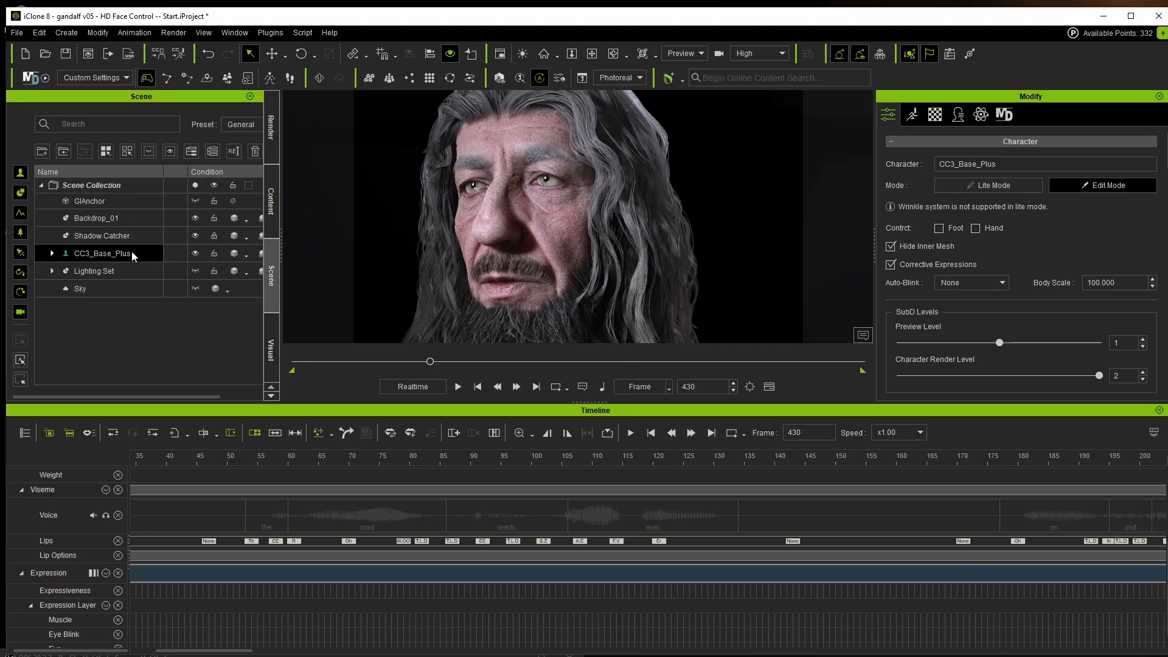
click(269, 35)
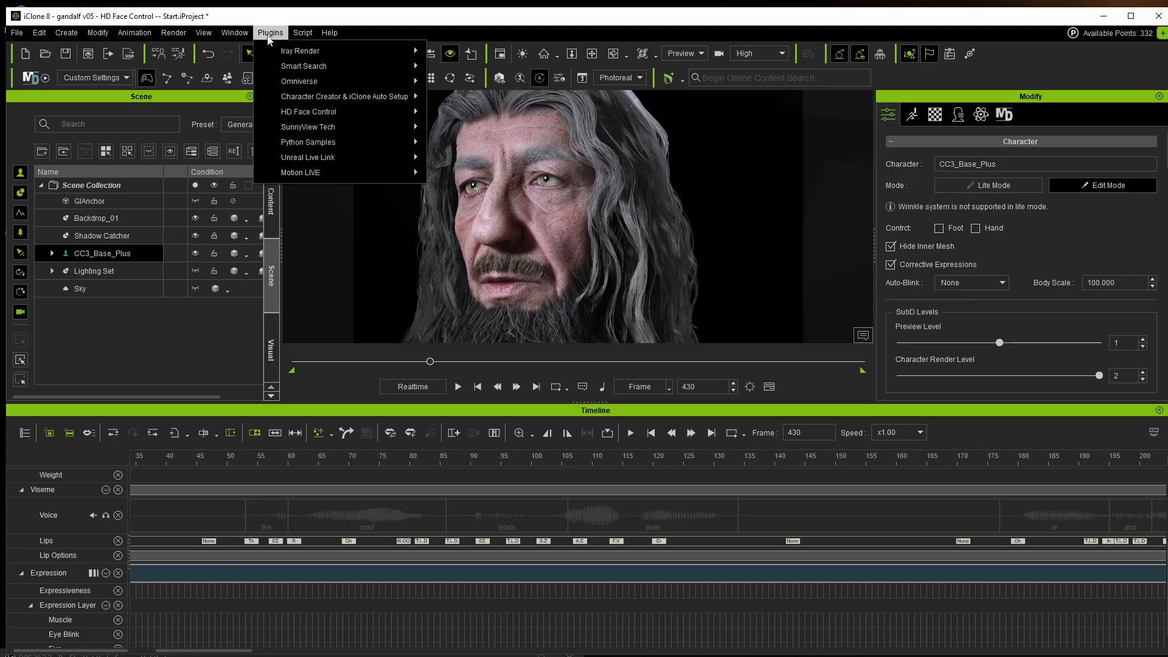
mouse_move(378, 117)
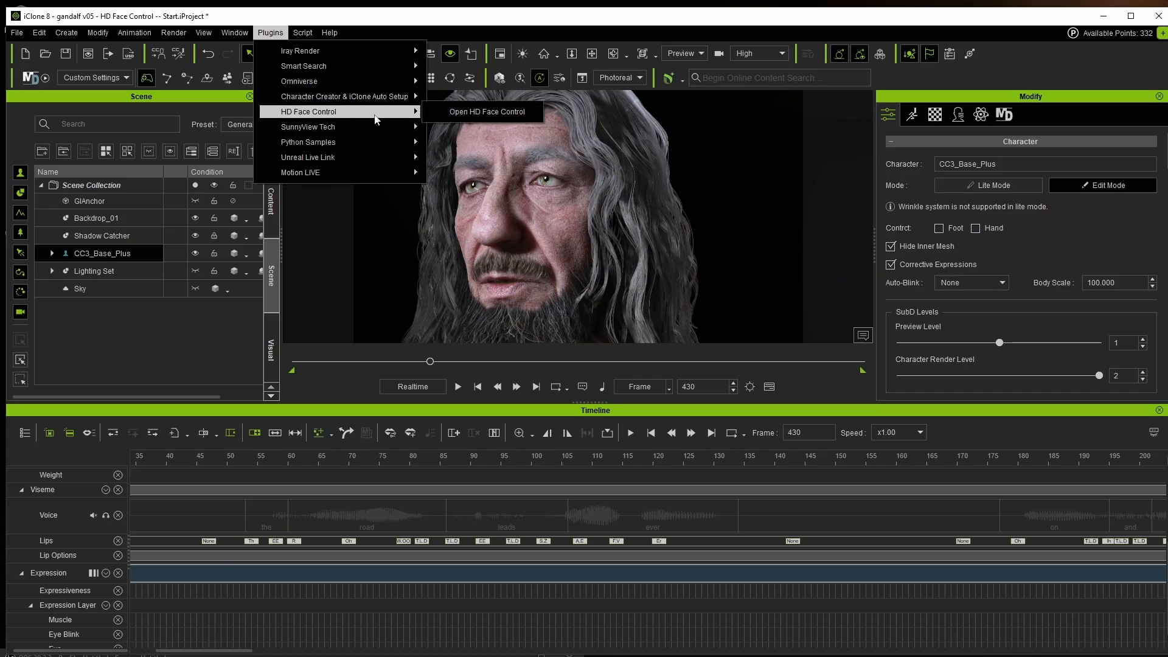
click(487, 113)
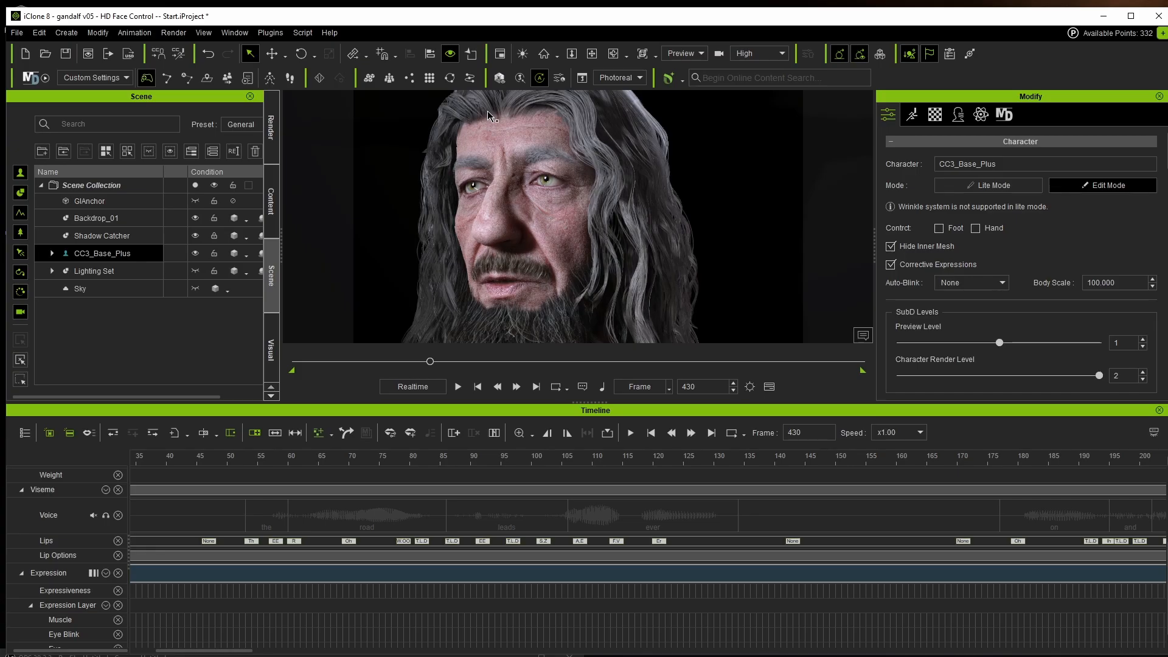
click(272, 396)
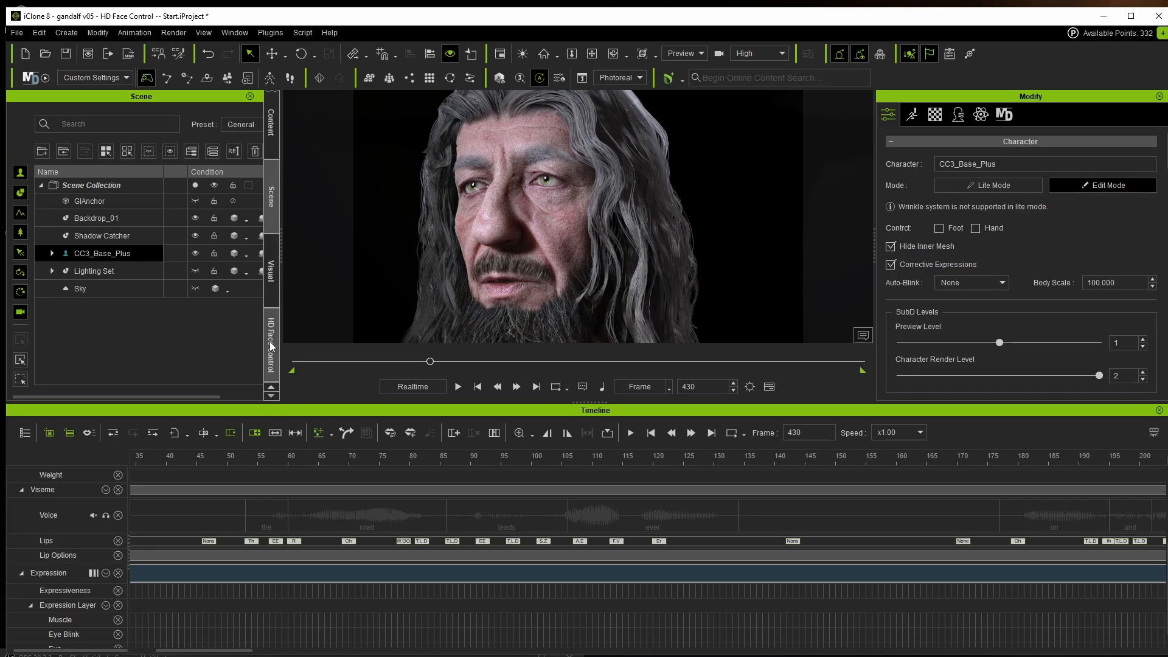
click(272, 353)
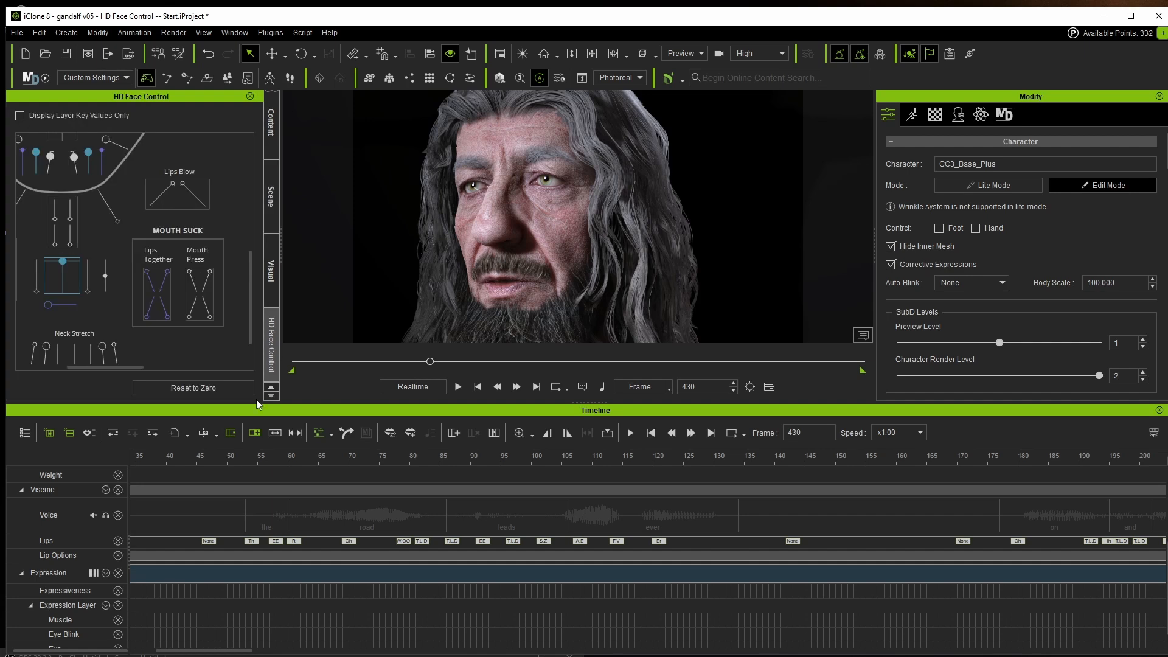
Step: Resize the HD Face Control panel so the main face rig and a large character viewport fit side by side
drag(280, 258, 450, 262)
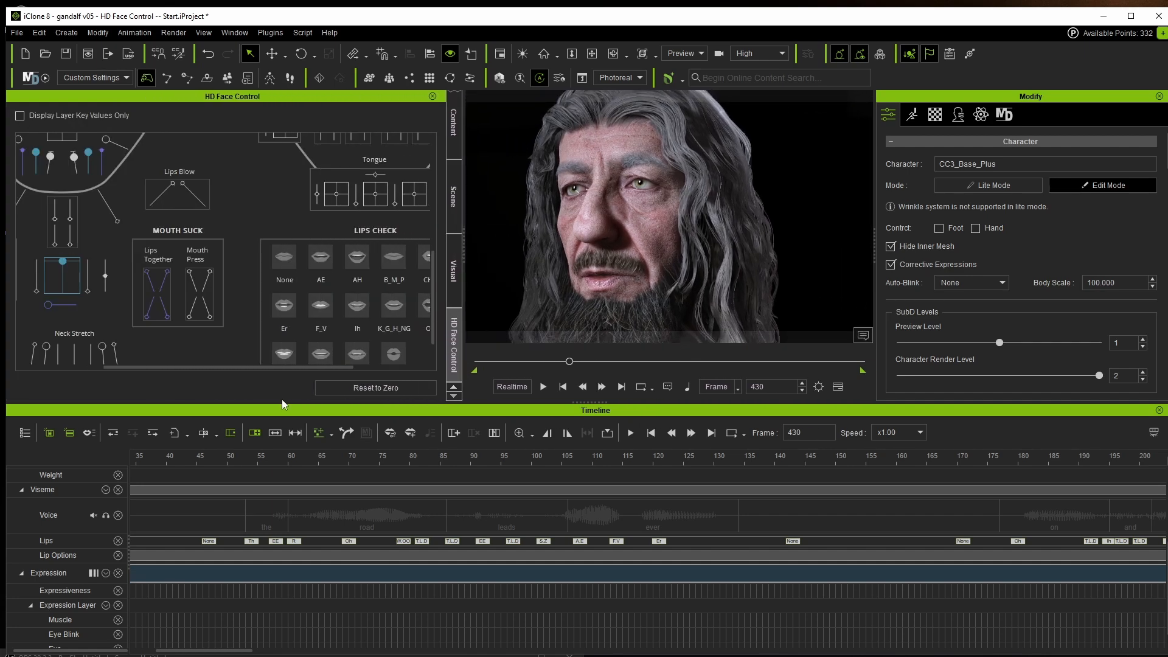
drag(283, 402, 269, 587)
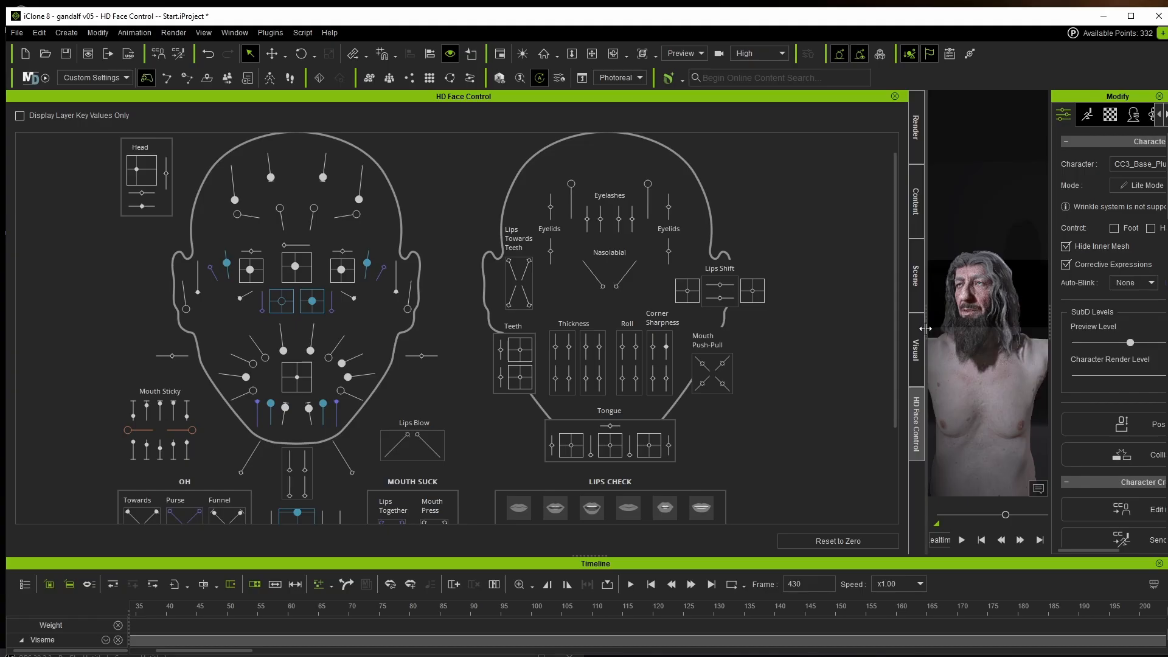
drag(927, 331, 251, 330)
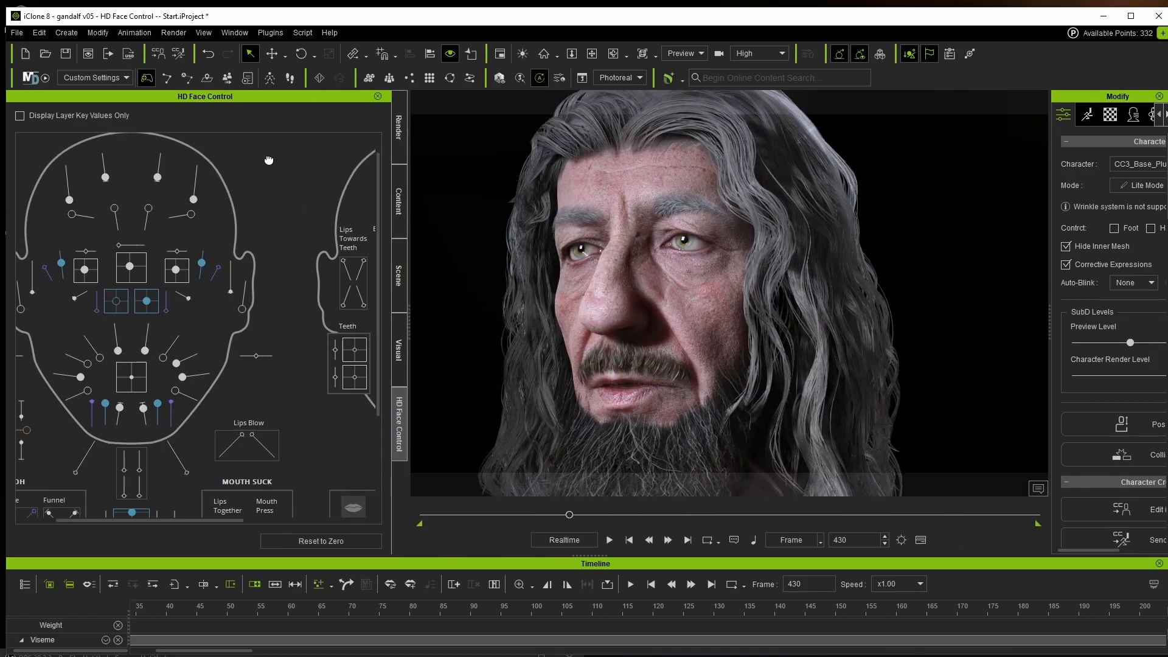
Step: Examine the face, mouth, lips, teeth and tongue controls of HD Face Control, including the brow handles on the forehead
middle_drag(269, 160, 335, 64)
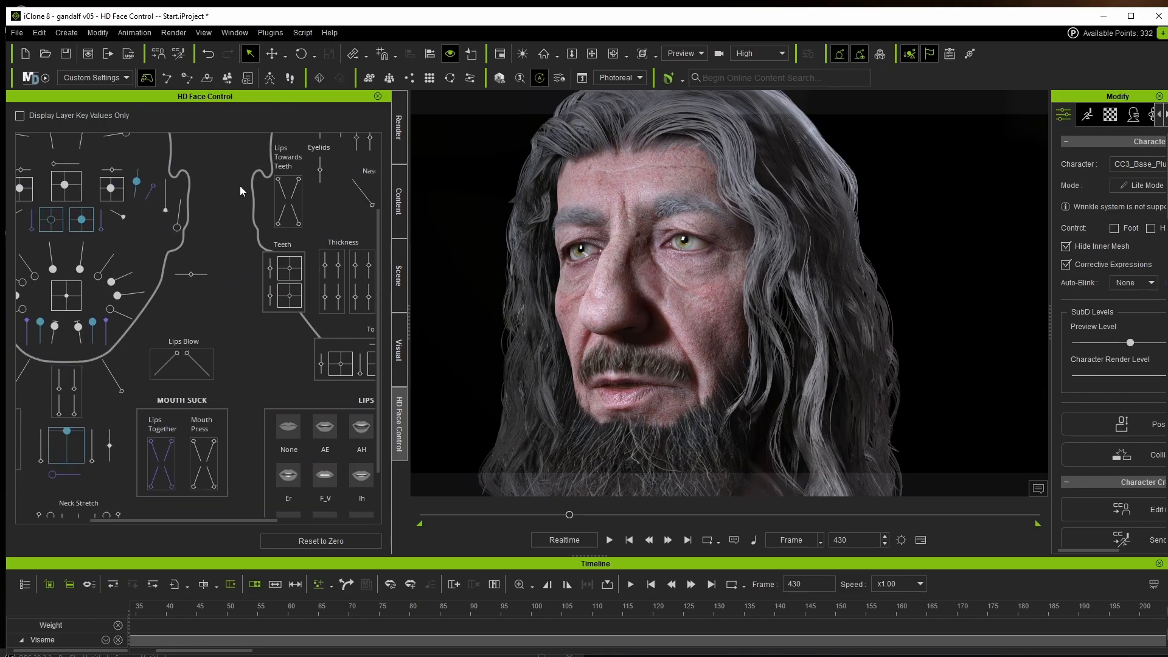
middle_drag(233, 321, 449, 420)
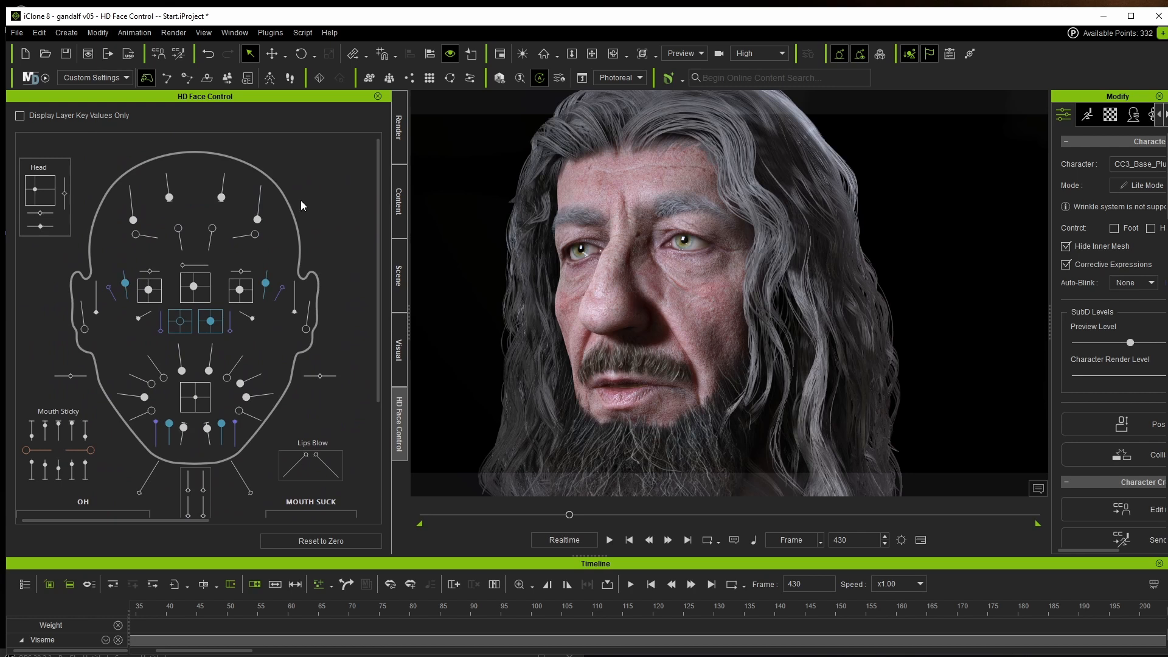
click(260, 225)
click(221, 198)
ctrl+click(169, 194)
ctrl+click(134, 201)
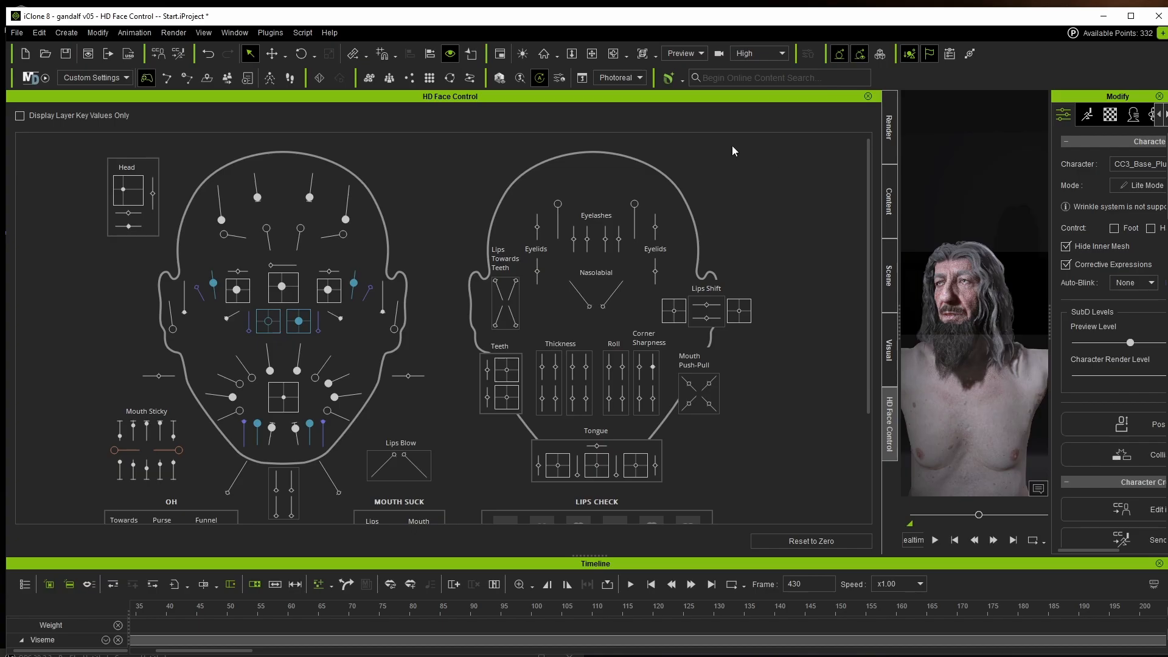
middle_drag(789, 417, 776, 450)
middle_drag(787, 418, 804, 383)
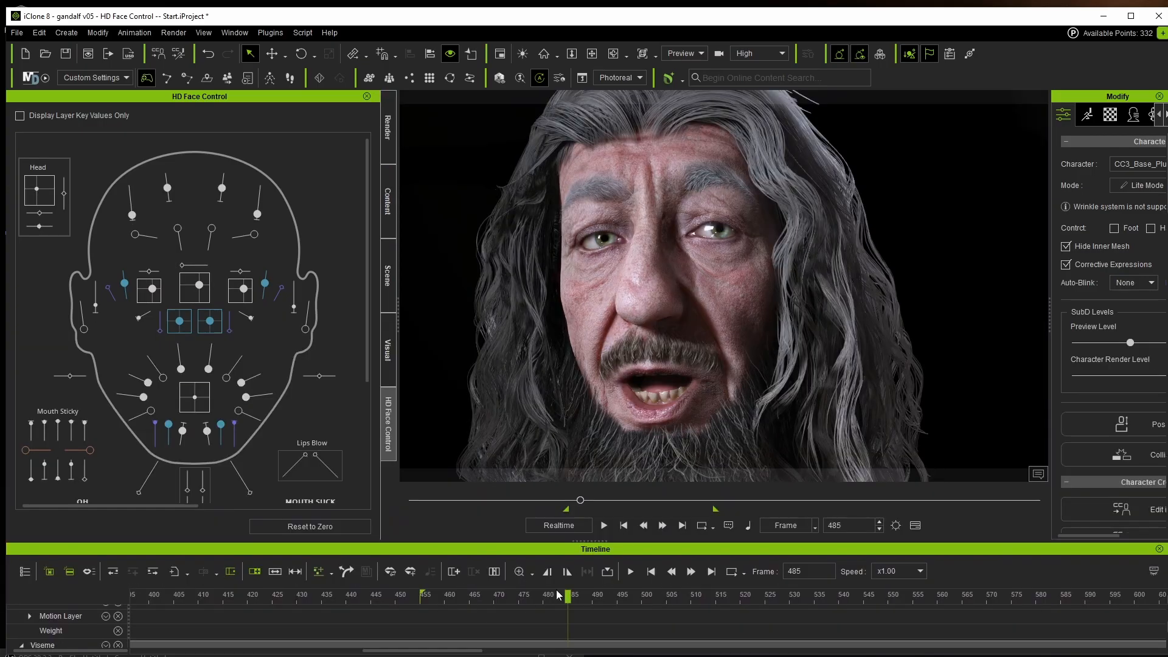
Step: Play the animation from frame 455 while watching the face controls, and return to frame 469
drag(455, 597, 424, 600)
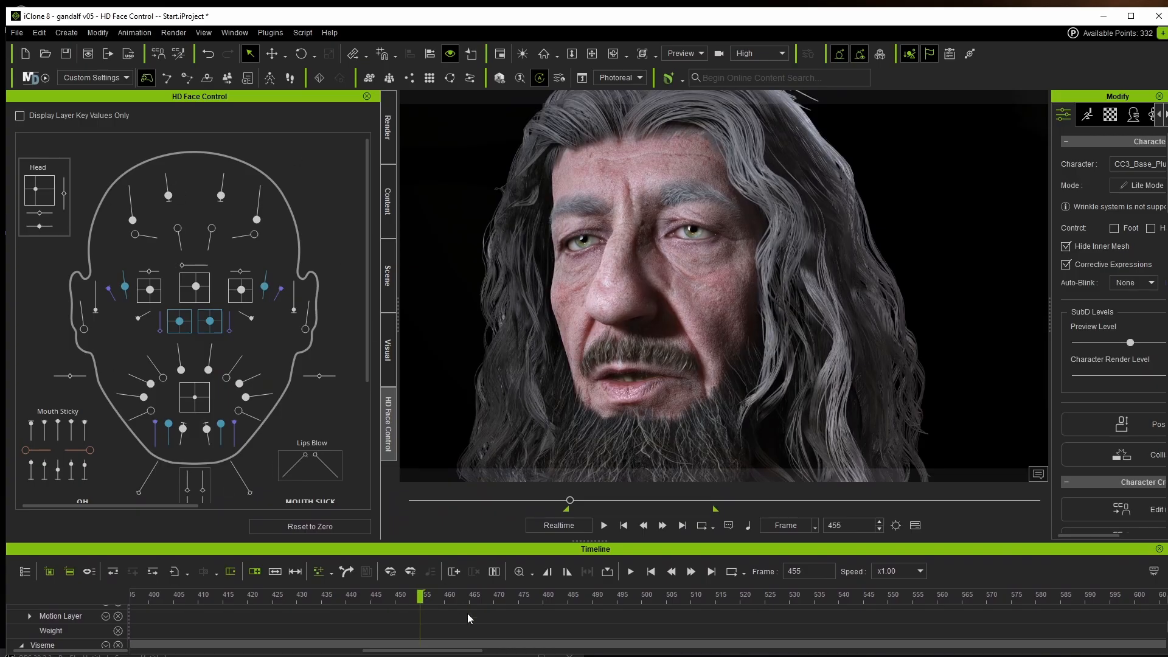
key(space)
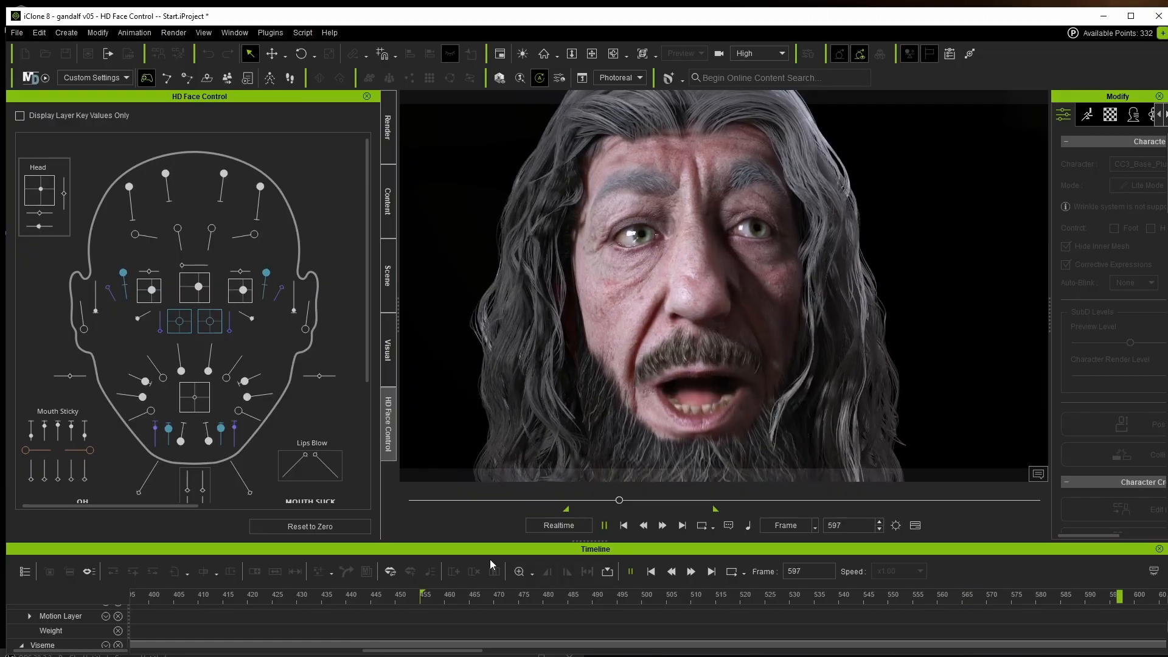
key(space)
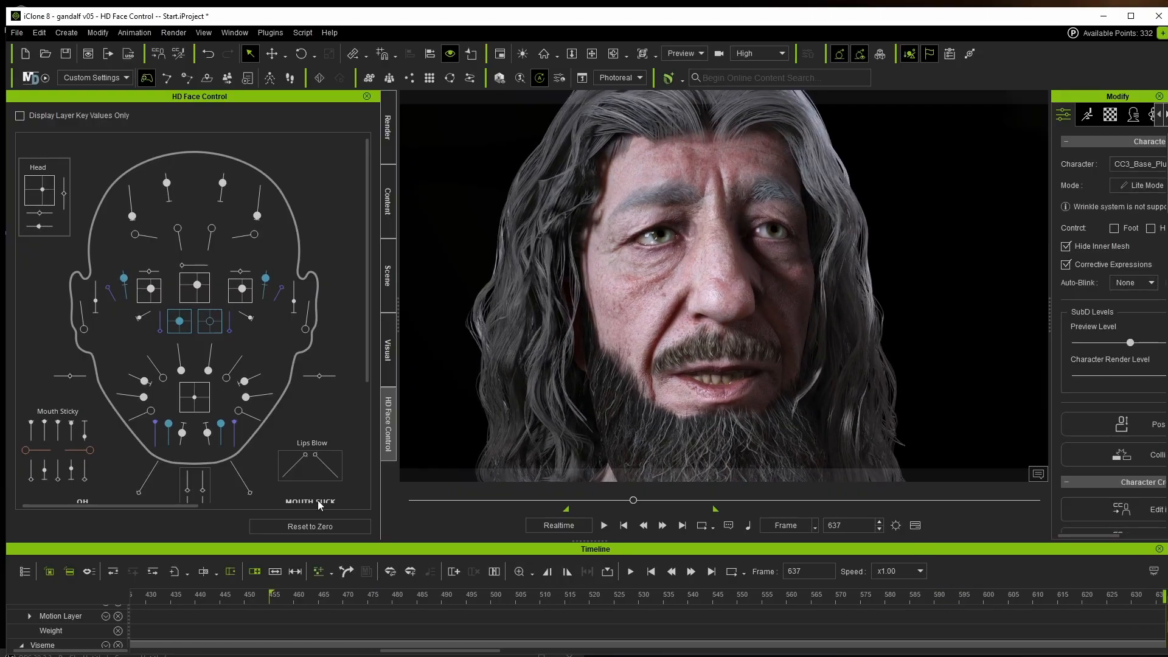
drag(998, 598, 341, 588)
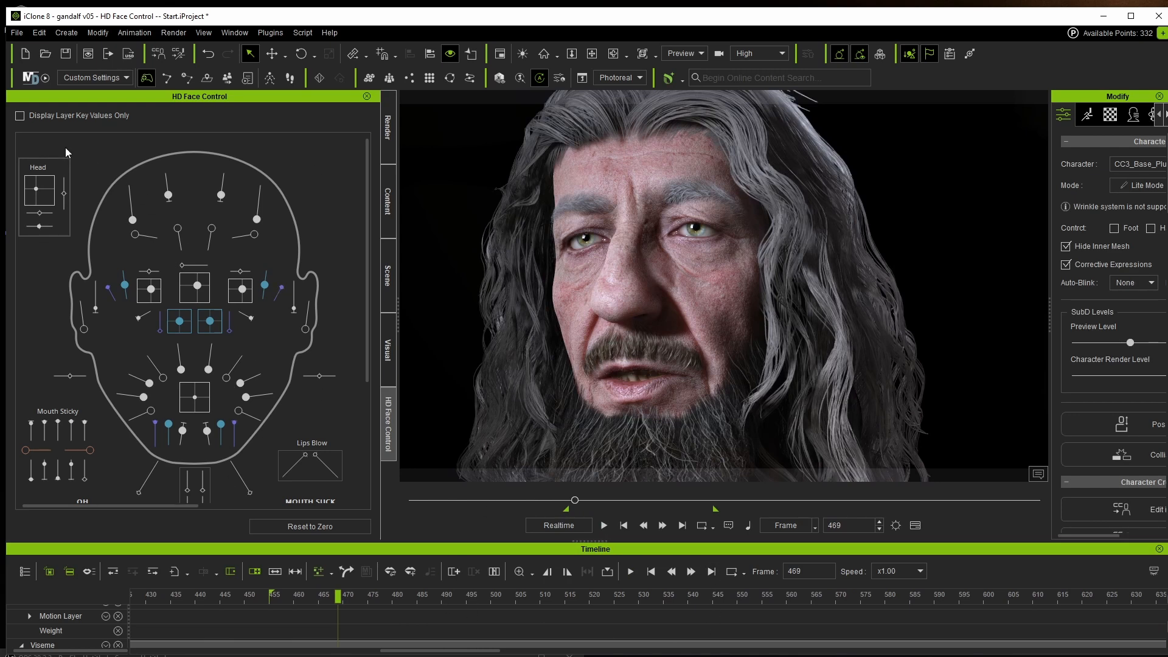
Step: Limit the face controls to layer key values only, and delete all existing Expression Layer keys between about frames 496 and 502
click(21, 115)
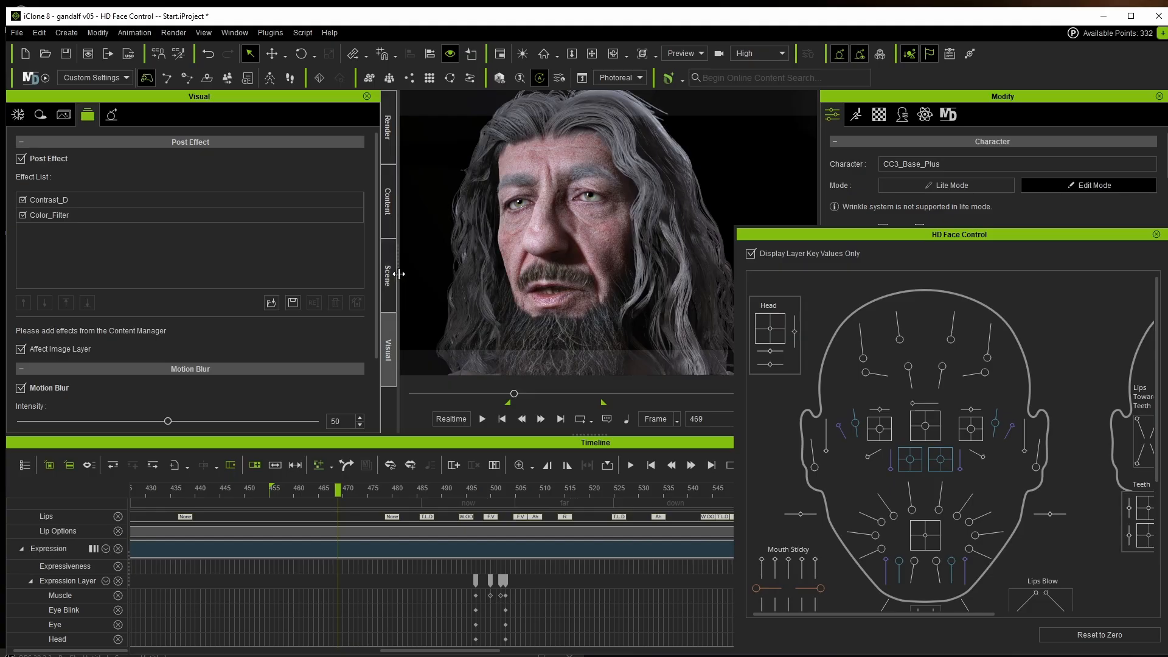
drag(398, 274, 298, 283)
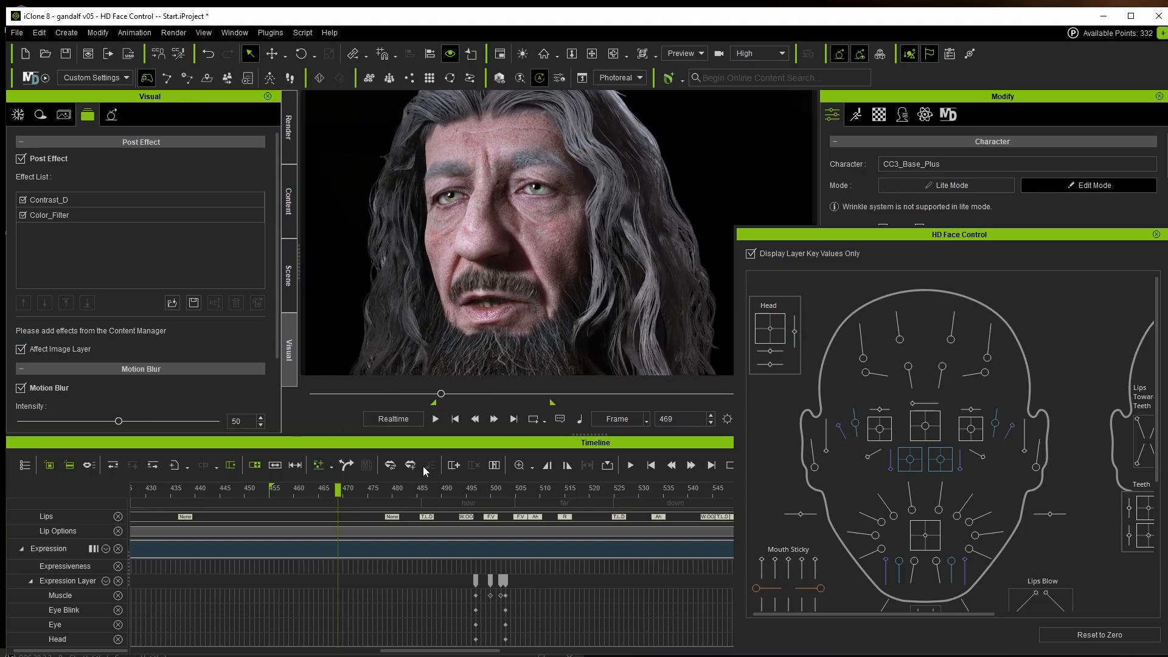
drag(541, 582, 447, 589)
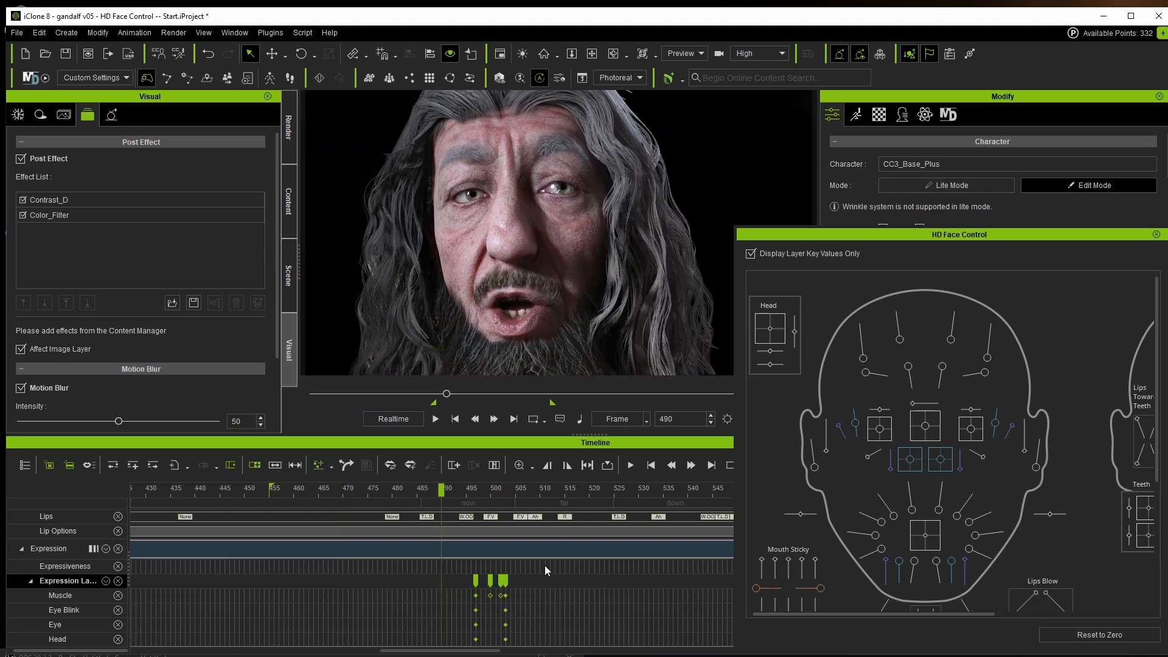
key(Delete)
Step: Play back the facial animation without layer keys and pause it at frame 517
drag(405, 652, 429, 648)
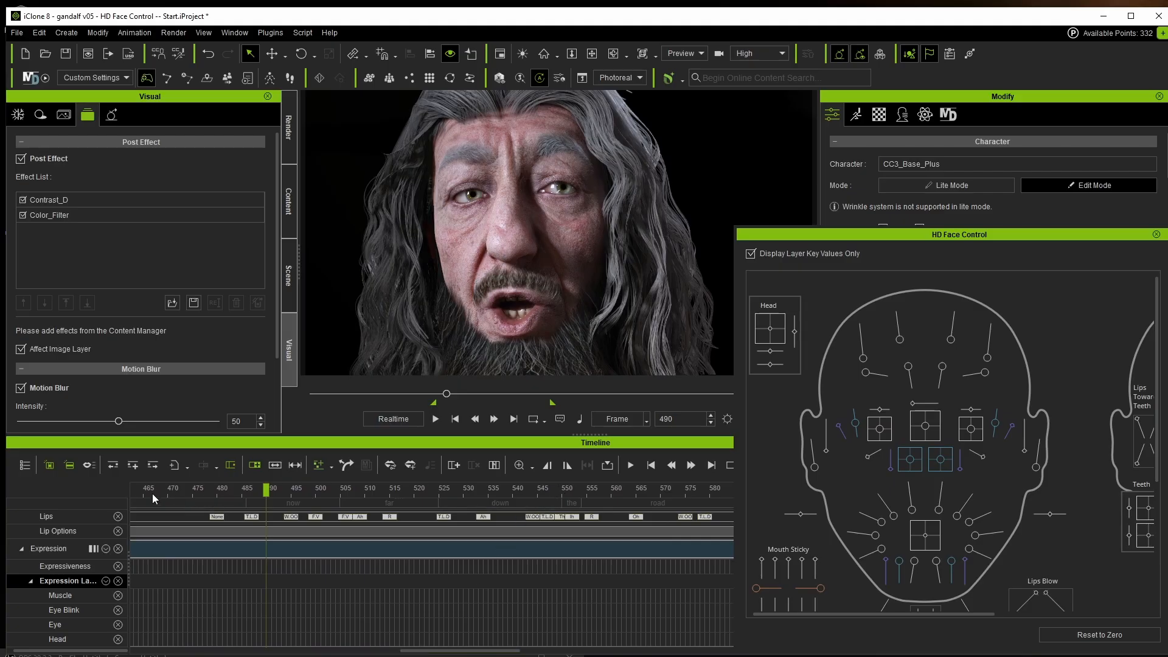
key(space)
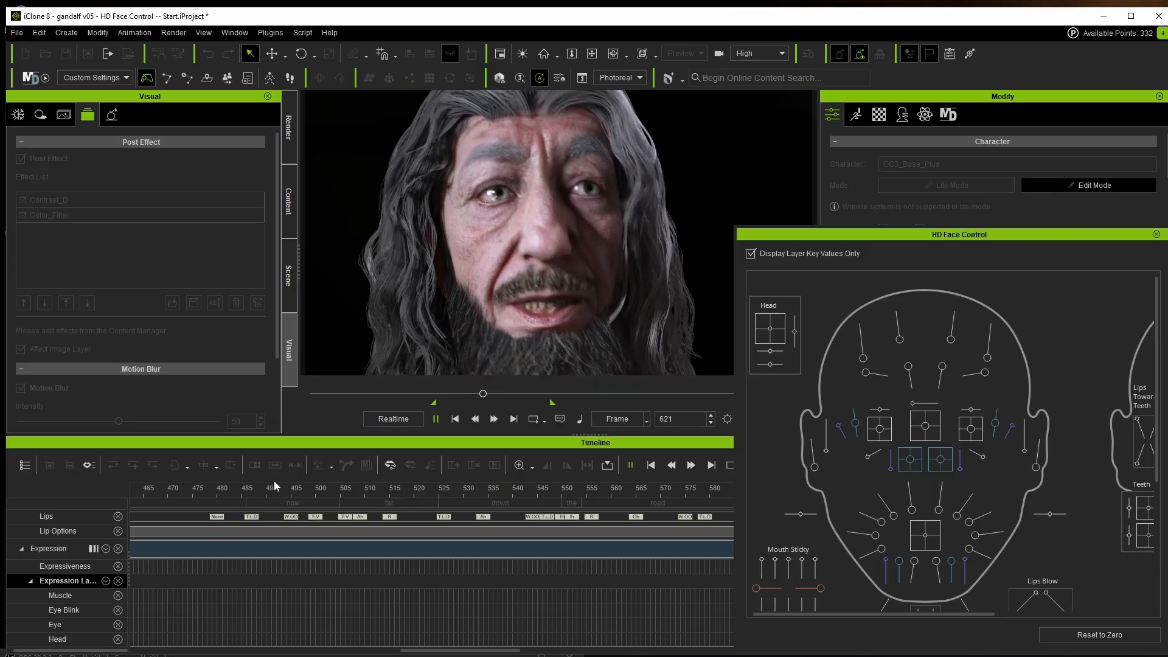
key(space)
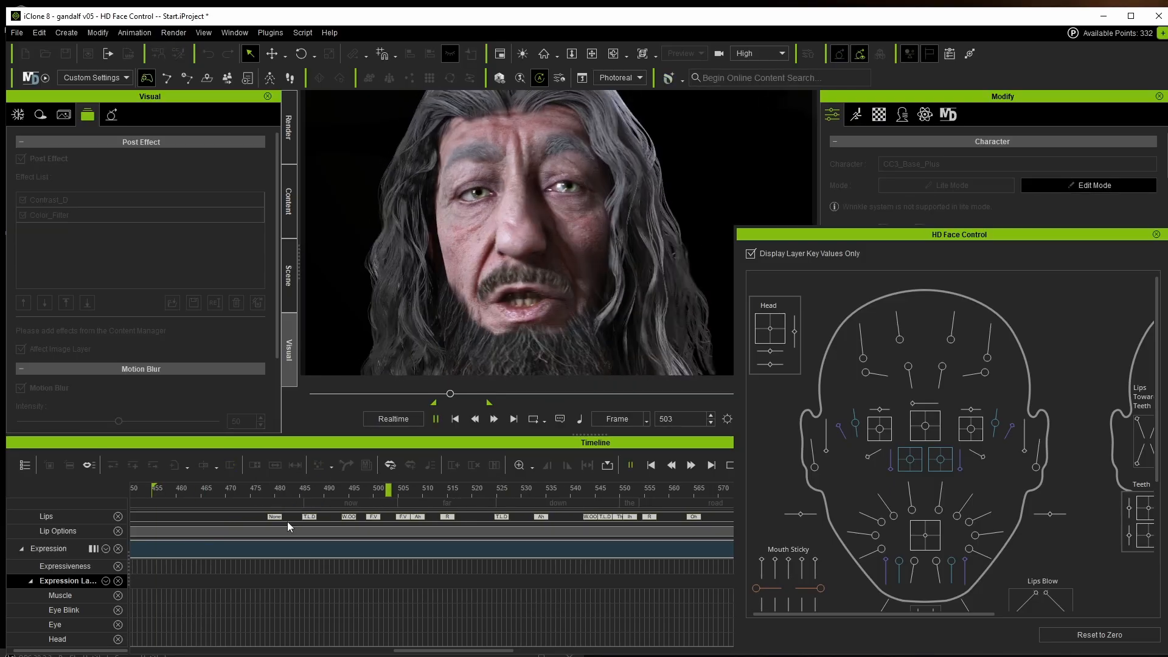
key(space)
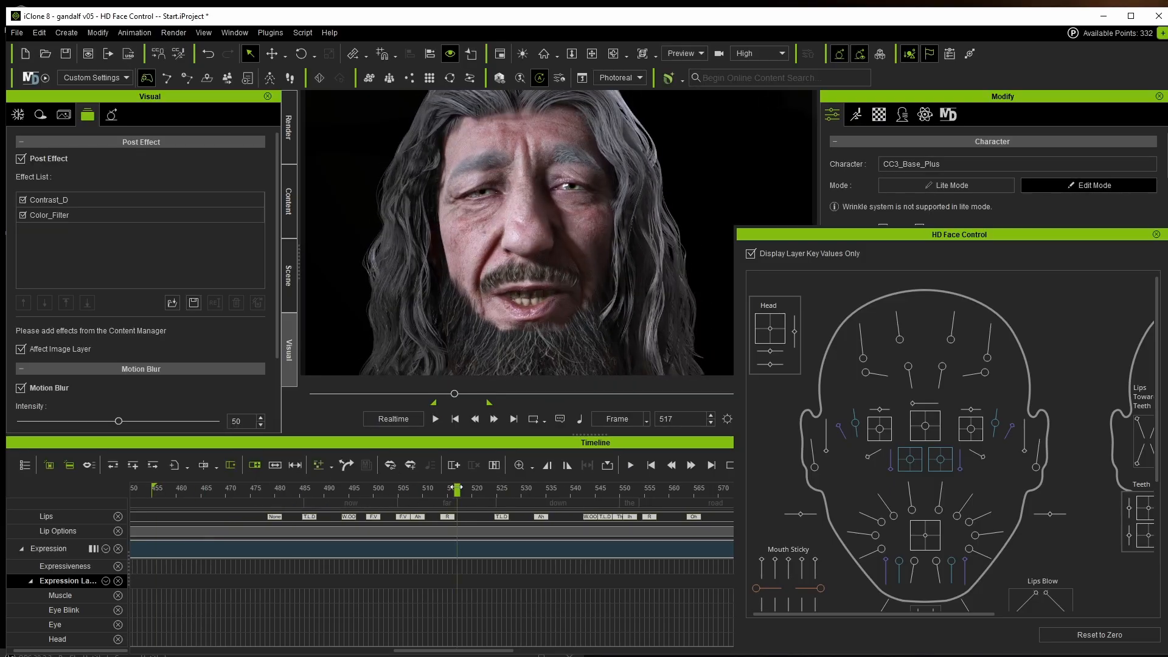
Step: At frame 506, shift the gaze of both eyes slightly upward with the central eye control on the face rig
drag(457, 488, 403, 536)
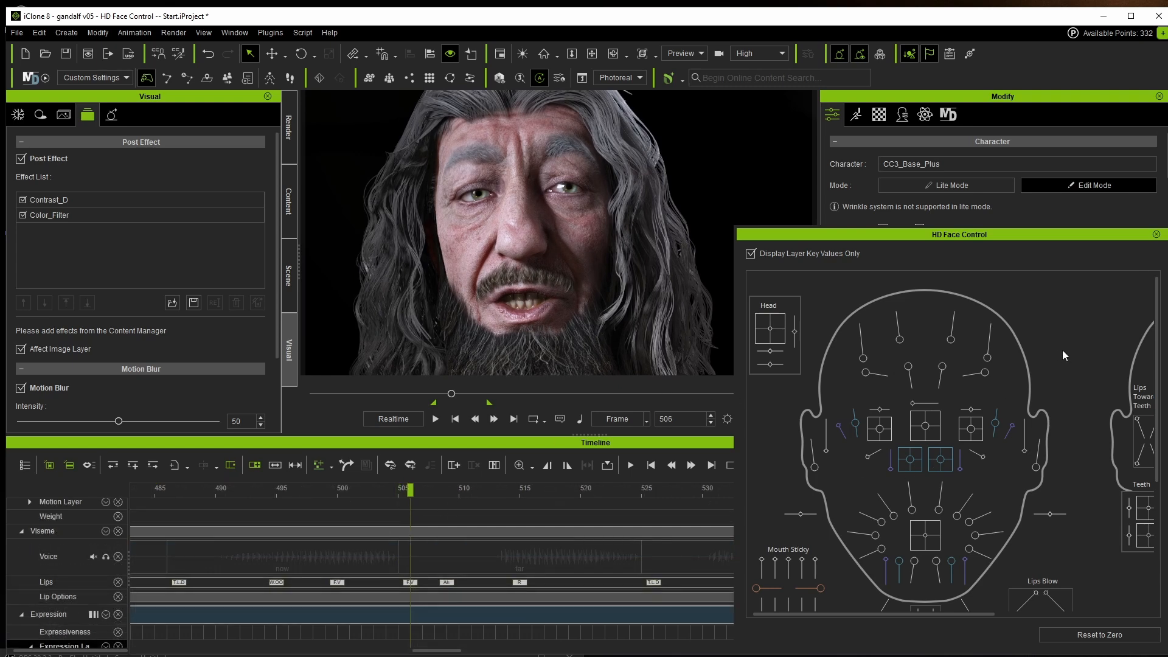
middle_drag(1063, 352, 855, 290)
middle_drag(868, 494, 1092, 321)
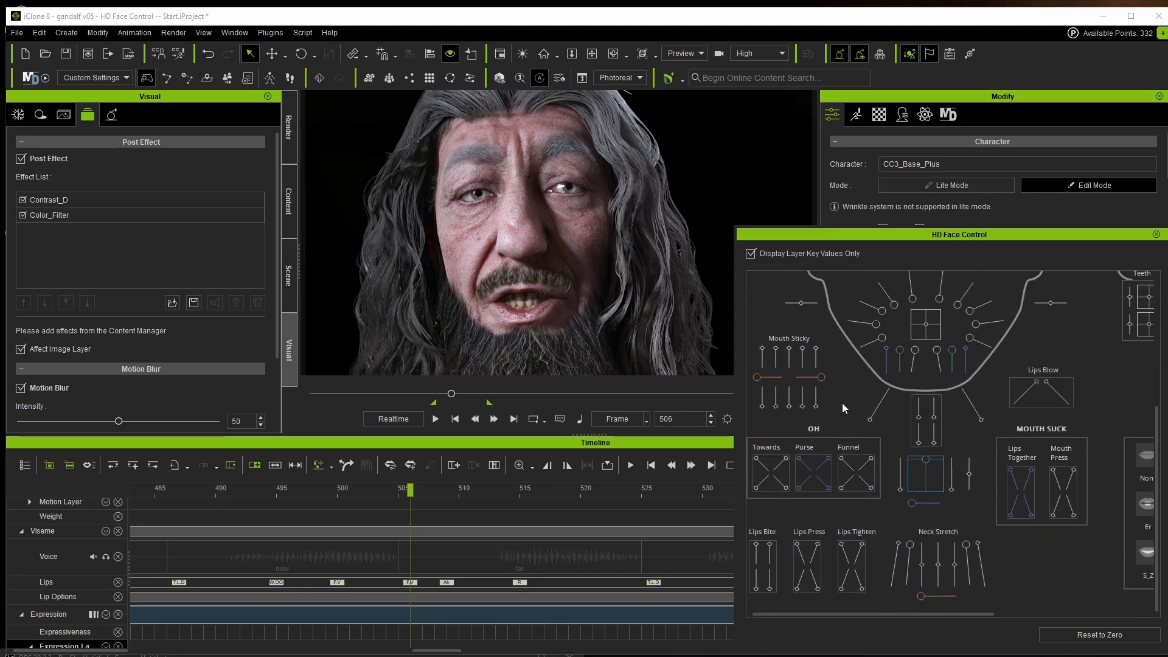
scroll(768, 364, up, 5)
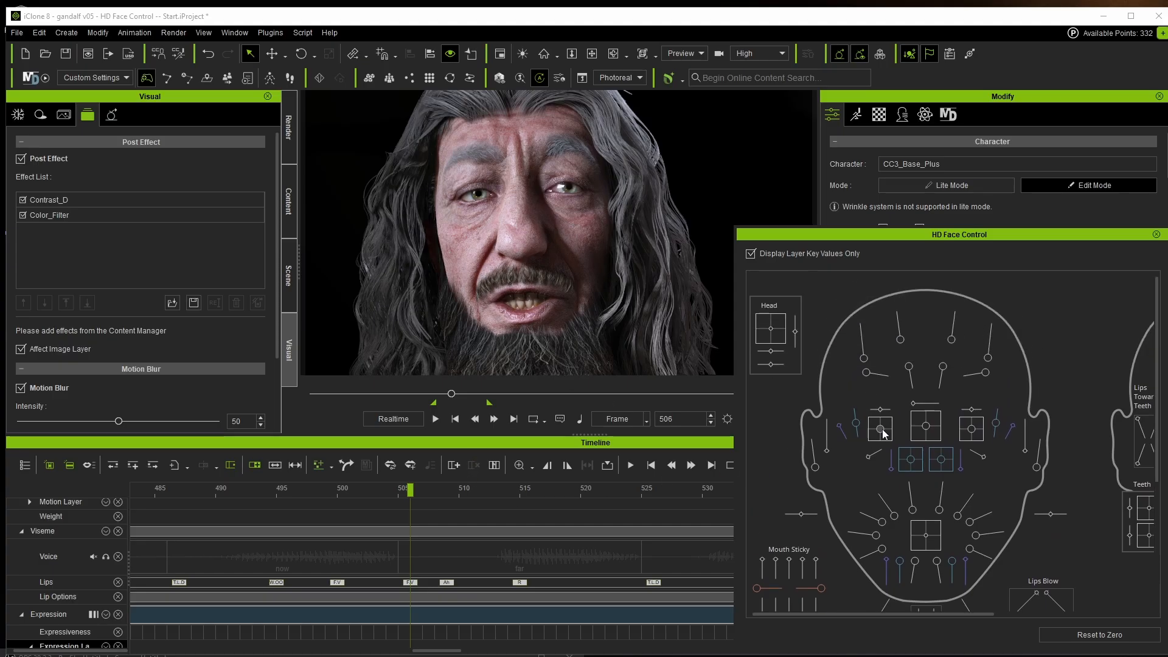
drag(884, 434, 875, 440)
key(ctrl+z)
mouse_move(926, 432)
mouse_down()
mouse_move(931, 422)
mouse_move(921, 442)
mouse_move(934, 418)
mouse_move(910, 420)
mouse_move(898, 443)
mouse_move(931, 443)
mouse_move(901, 438)
mouse_move(902, 411)
mouse_move(944, 409)
mouse_move(925, 437)
mouse_move(905, 441)
mouse_move(925, 426)
mouse_up()
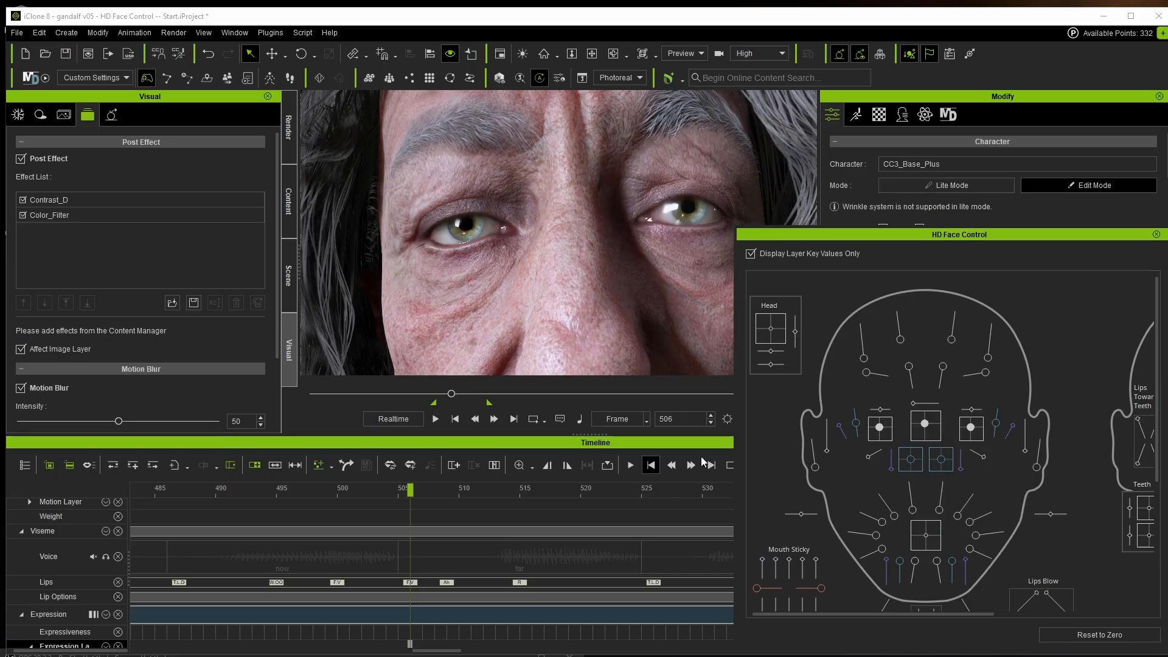
Step: Reset the gaze adjustment to zero, and try the brow controls on the face rig
click(1113, 635)
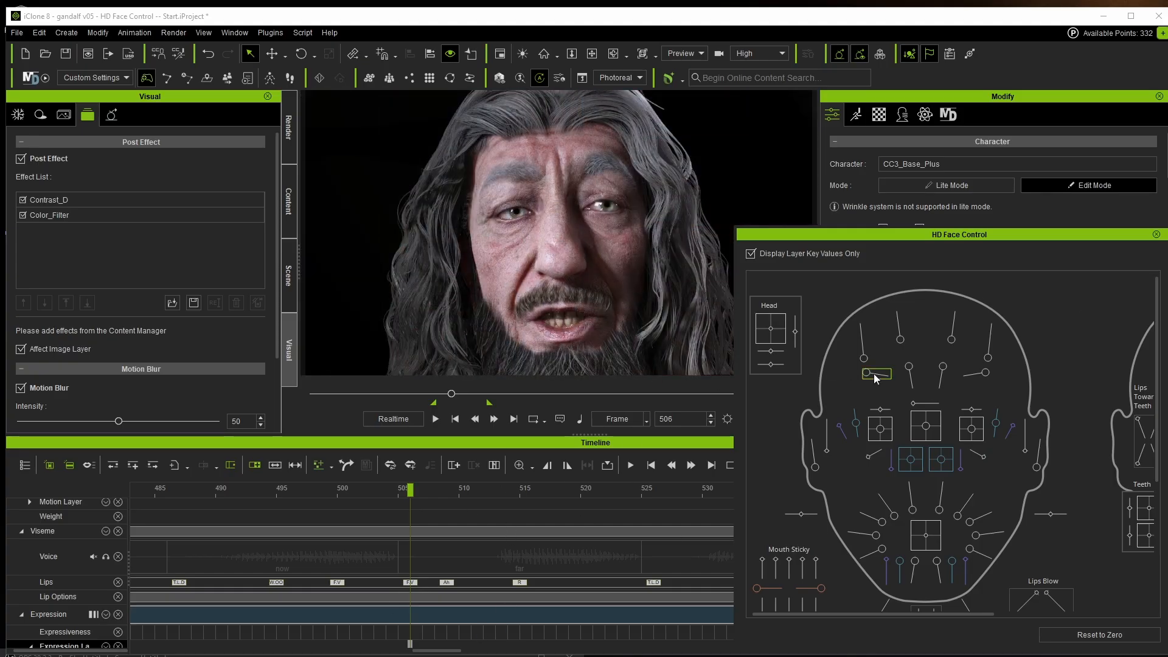
drag(980, 373, 1019, 374)
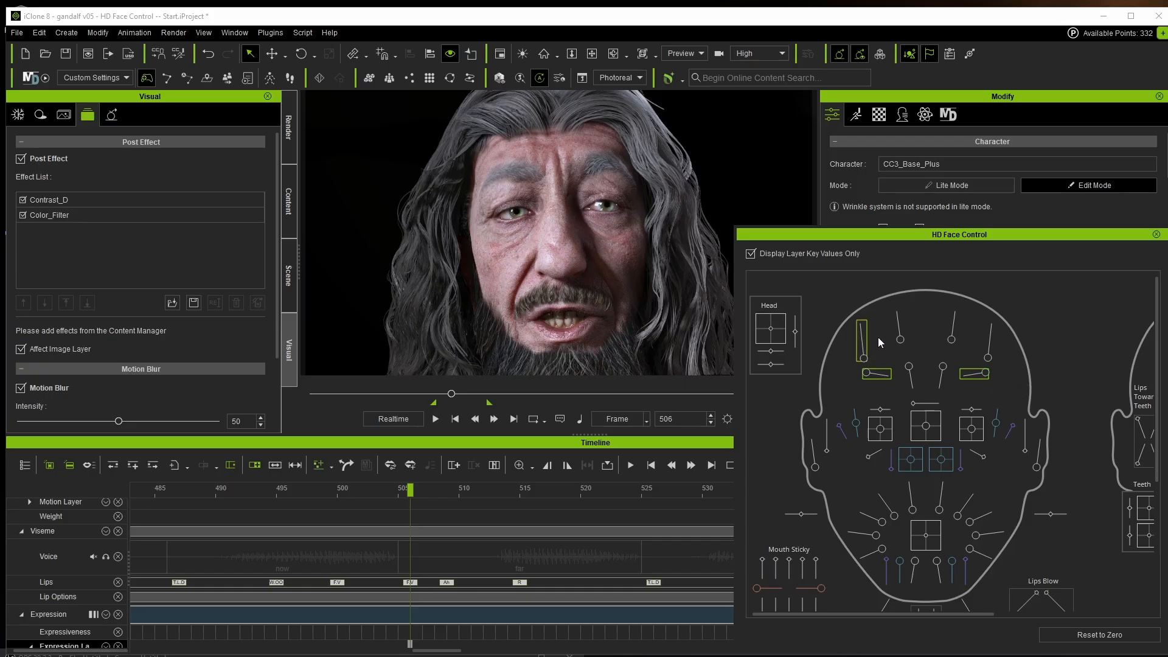
mouse_move(943, 370)
mouse_down()
mouse_move(939, 392)
mouse_move(939, 362)
mouse_up()
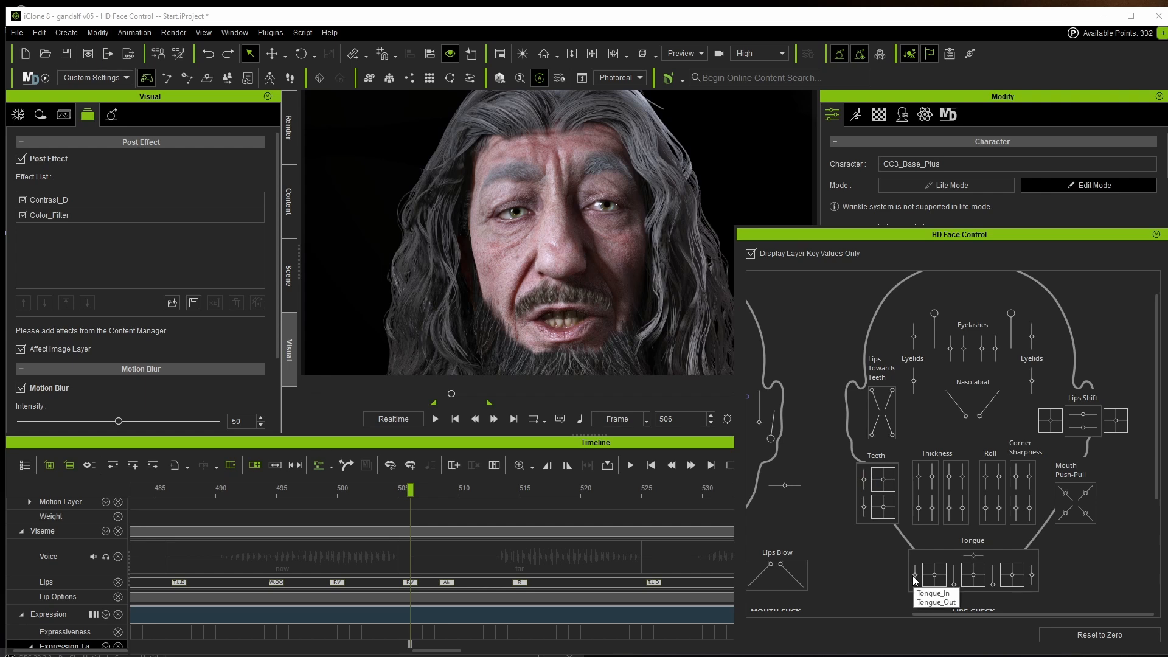
Step: Try sticking the tongue out and raising its tip with the Tongue controls, and reset all face controls to zero
drag(916, 576, 922, 590)
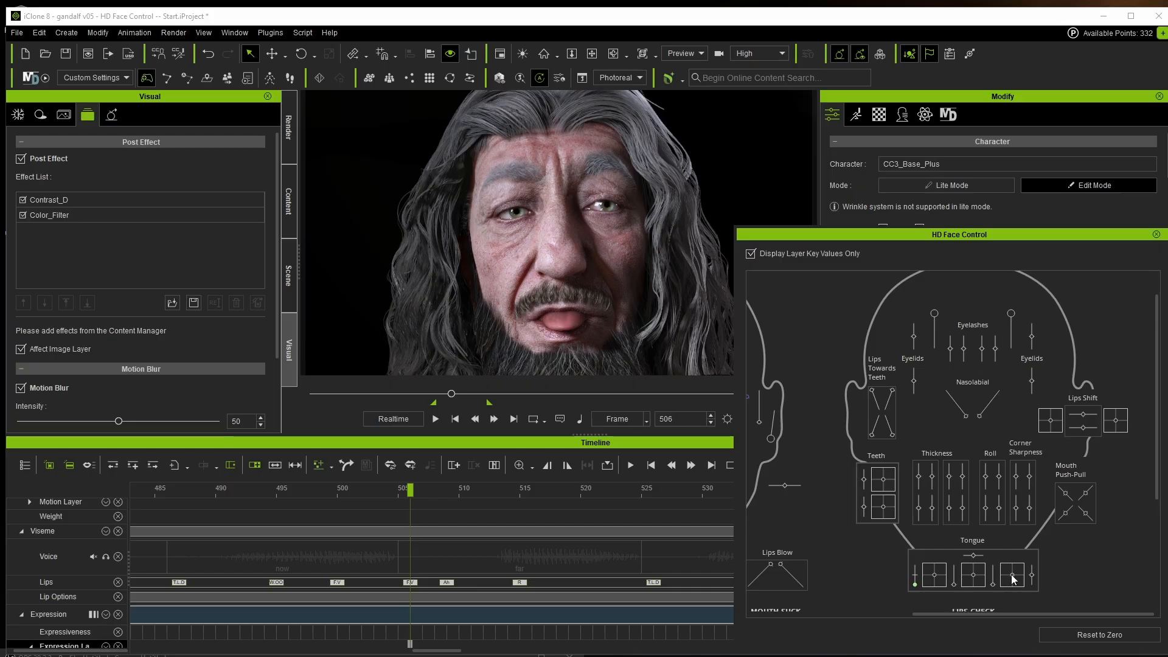
drag(1012, 576, 1031, 571)
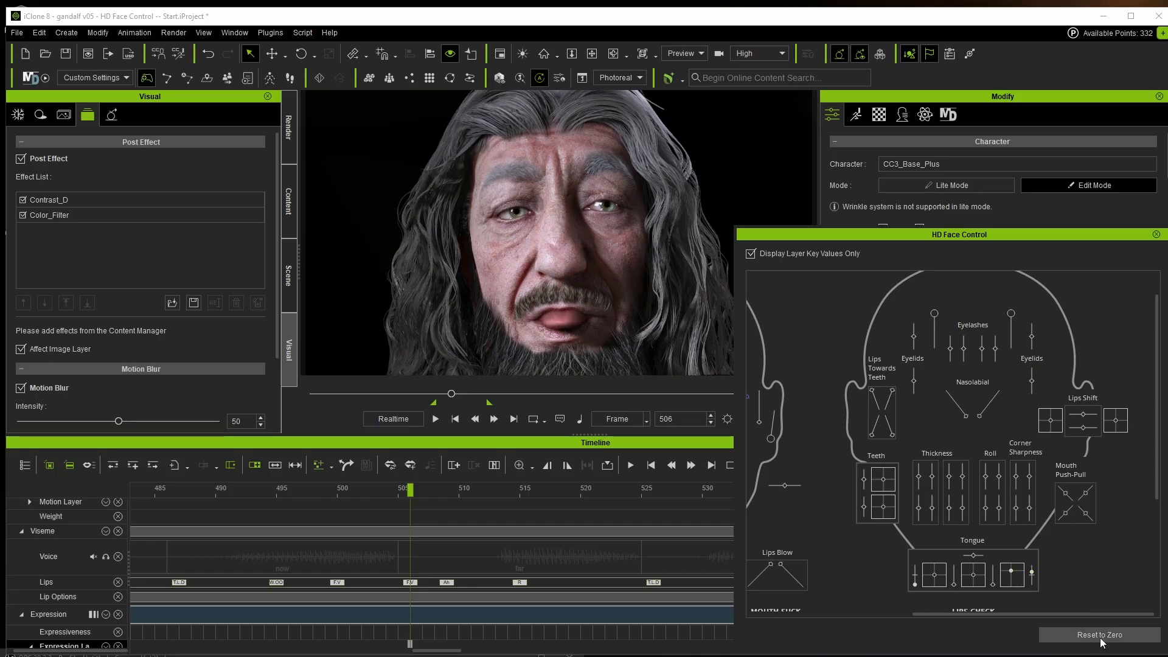
click(1101, 637)
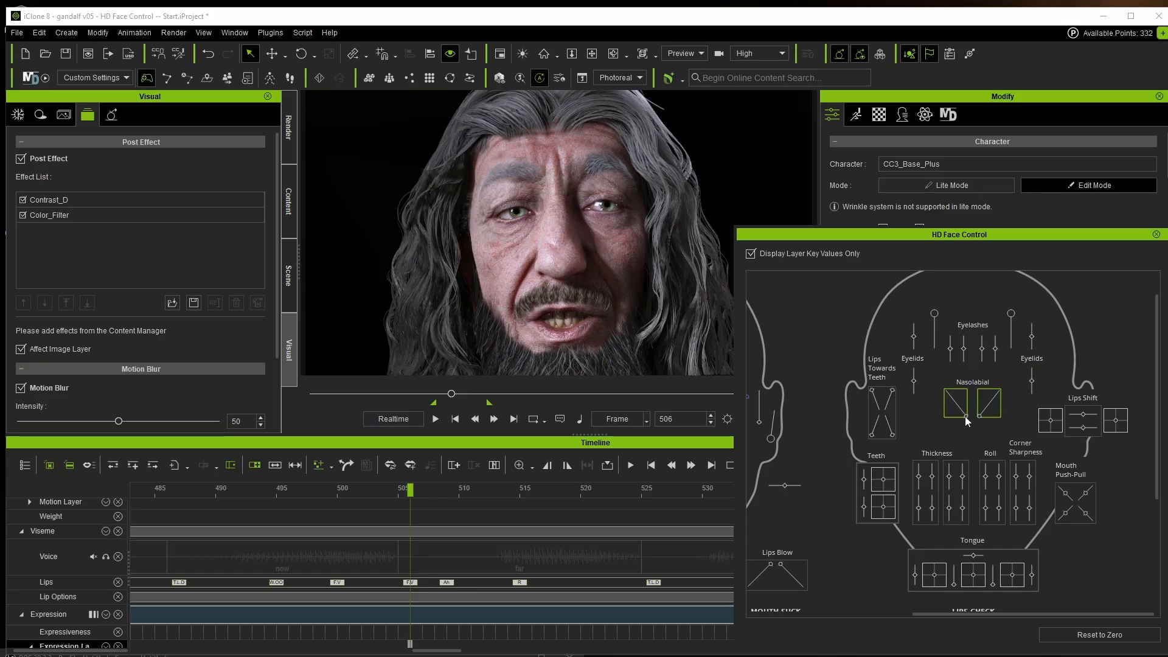
Step: Try the paired Nasolabial controls, and widen the pupils of both eyes with the pupil-size controls
drag(965, 418, 925, 394)
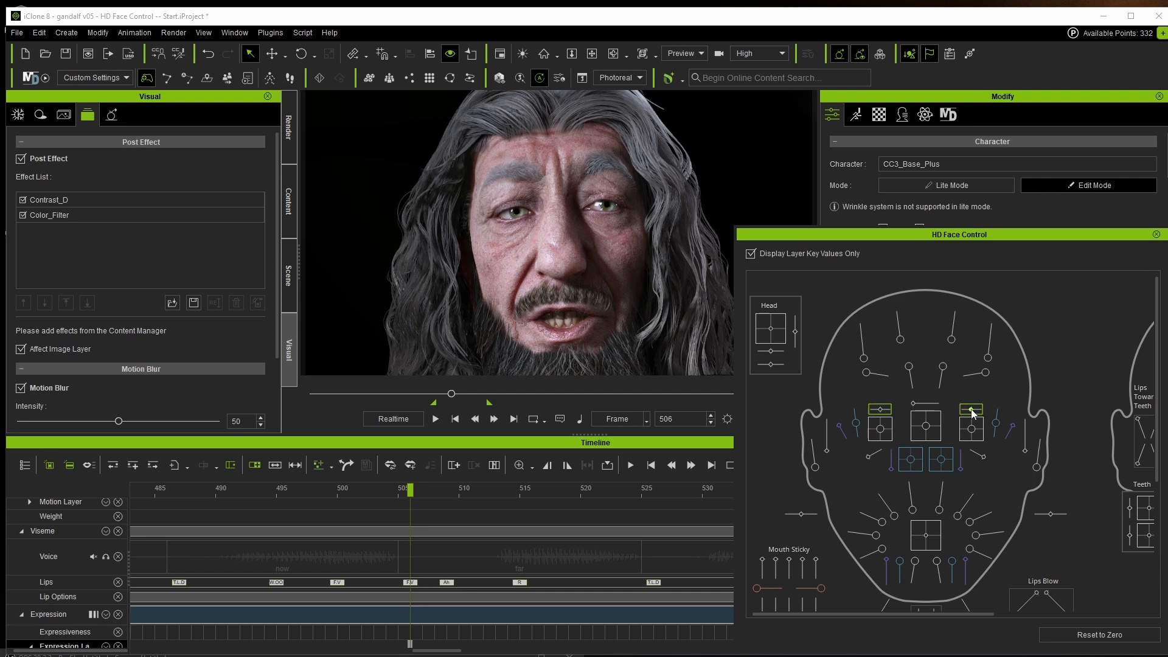
mouse_move(971, 410)
mouse_down()
mouse_move(998, 416)
mouse_move(922, 416)
mouse_move(1016, 424)
mouse_move(960, 425)
mouse_up()
key(ctrl+z)
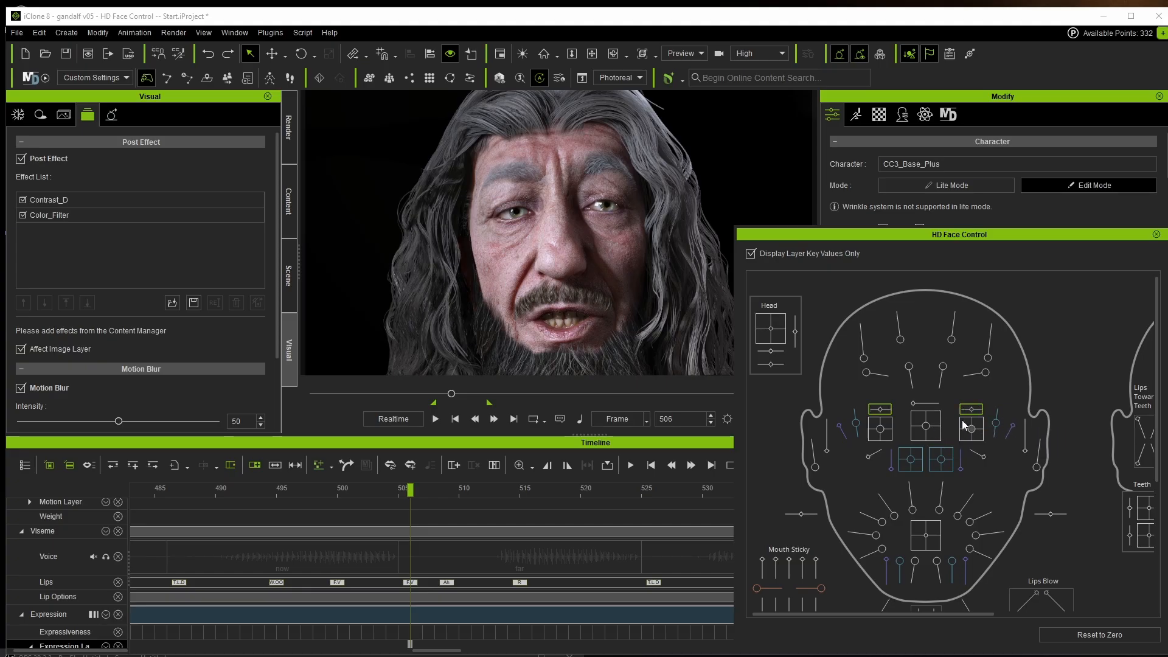
click(1000, 402)
drag(971, 409, 1000, 414)
drag(880, 414, 947, 412)
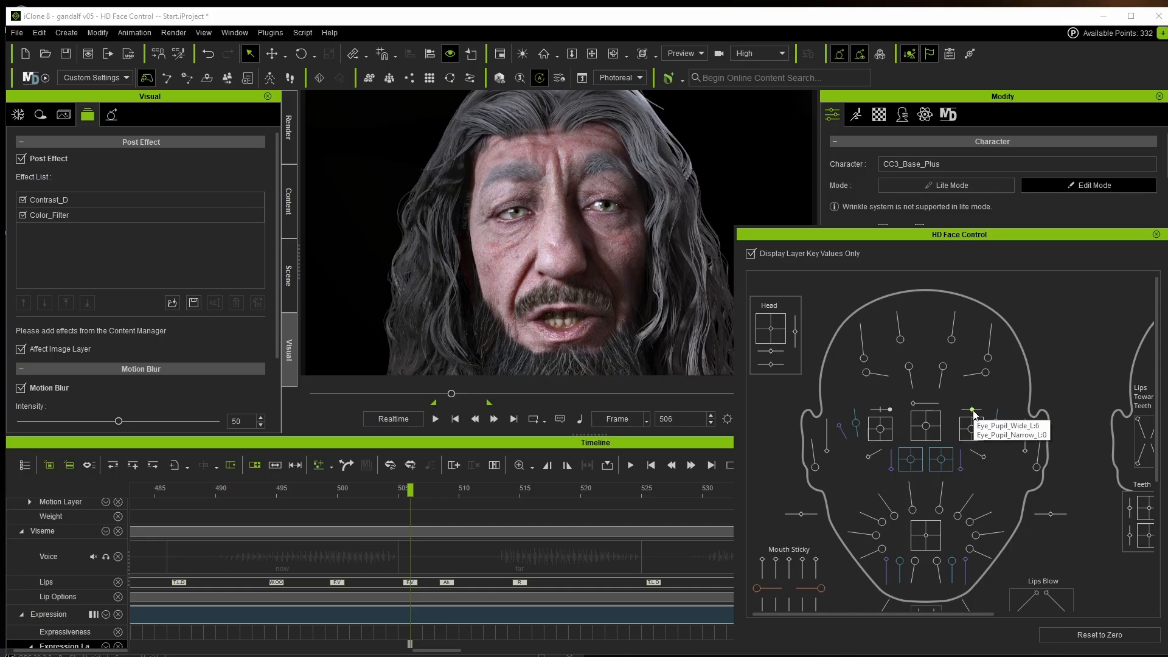
Step: Try the jaw and jaw clench controls below the chin, and reset all face controls to zero
scroll(943, 432, down, 3)
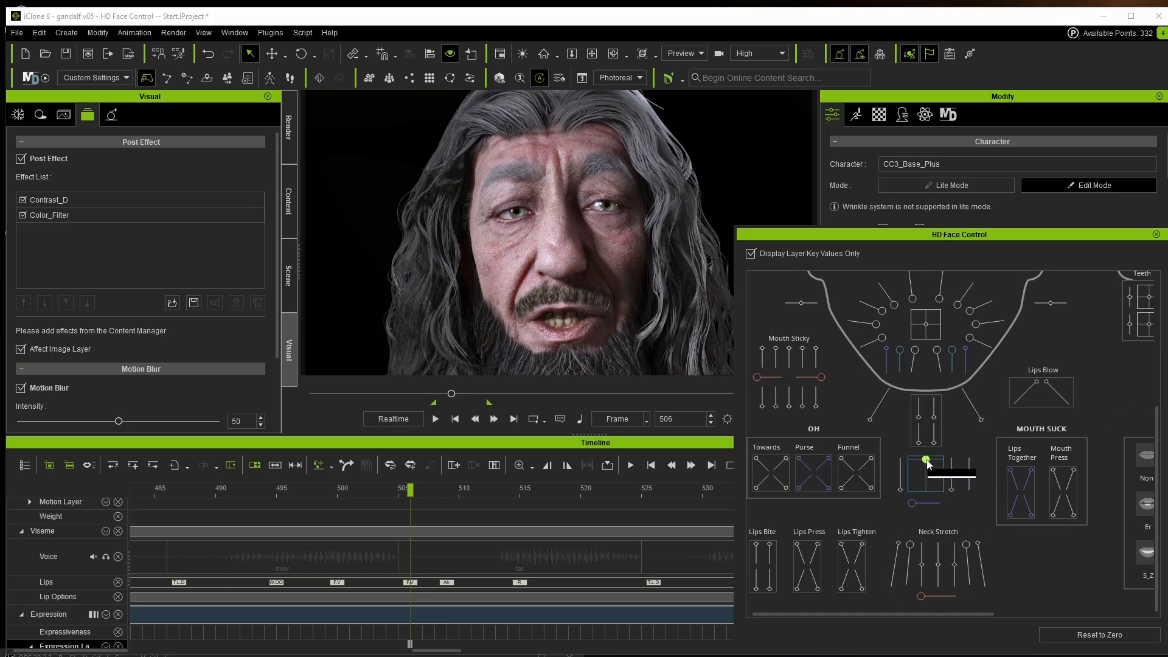
mouse_move(925, 460)
mouse_down()
mouse_move(920, 486)
mouse_move(913, 464)
mouse_move(927, 477)
mouse_move(925, 459)
mouse_up()
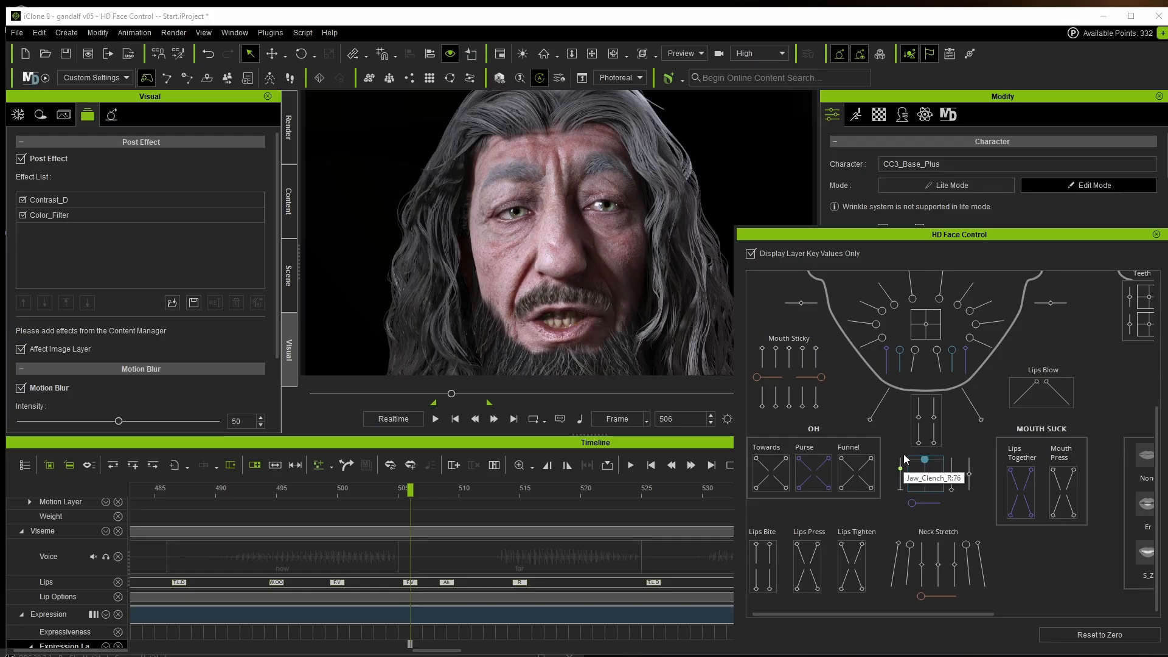
click(1080, 639)
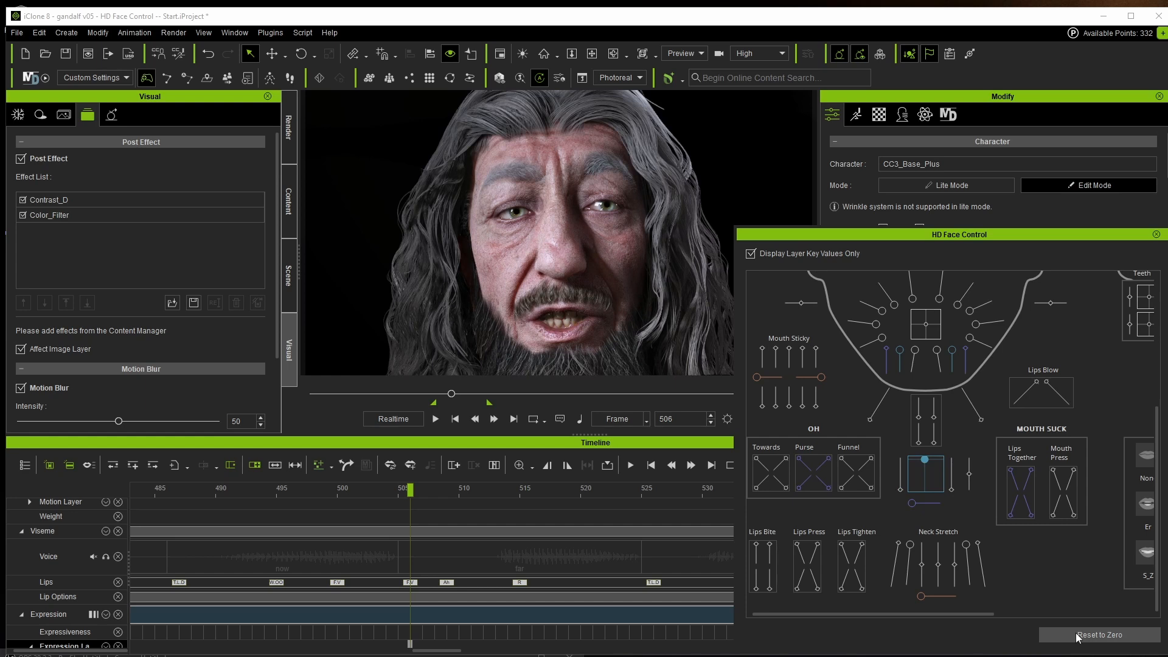
Step: At frame 506, try the None shape from Lips Check, and restore the viseme to F_V
click(399, 491)
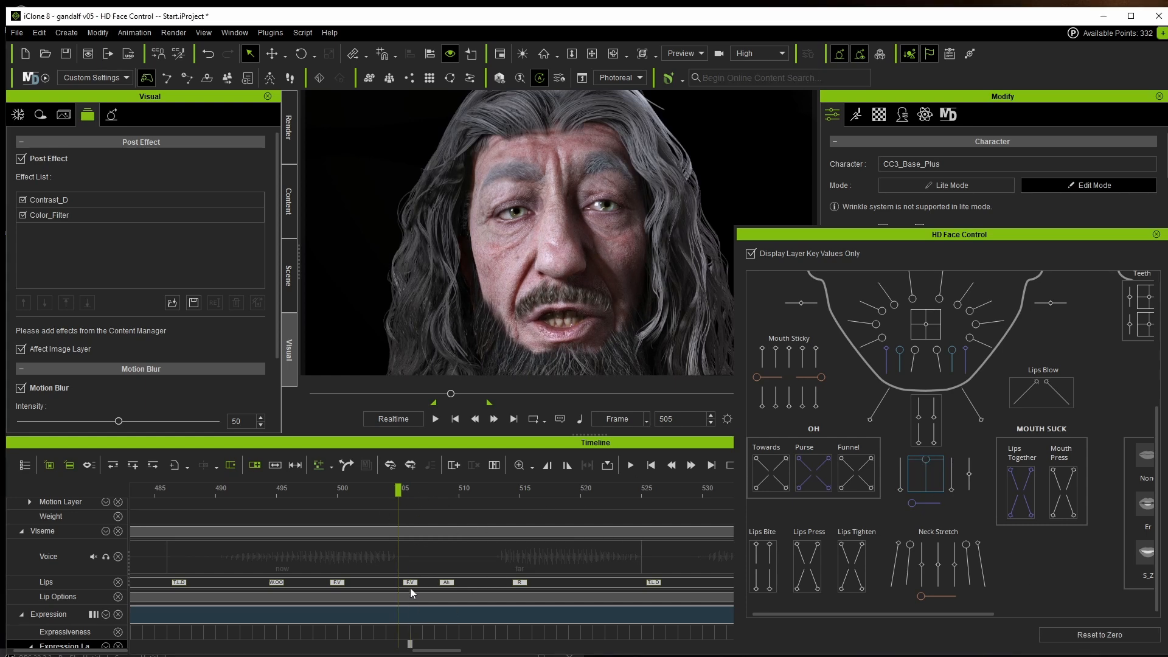
click(412, 490)
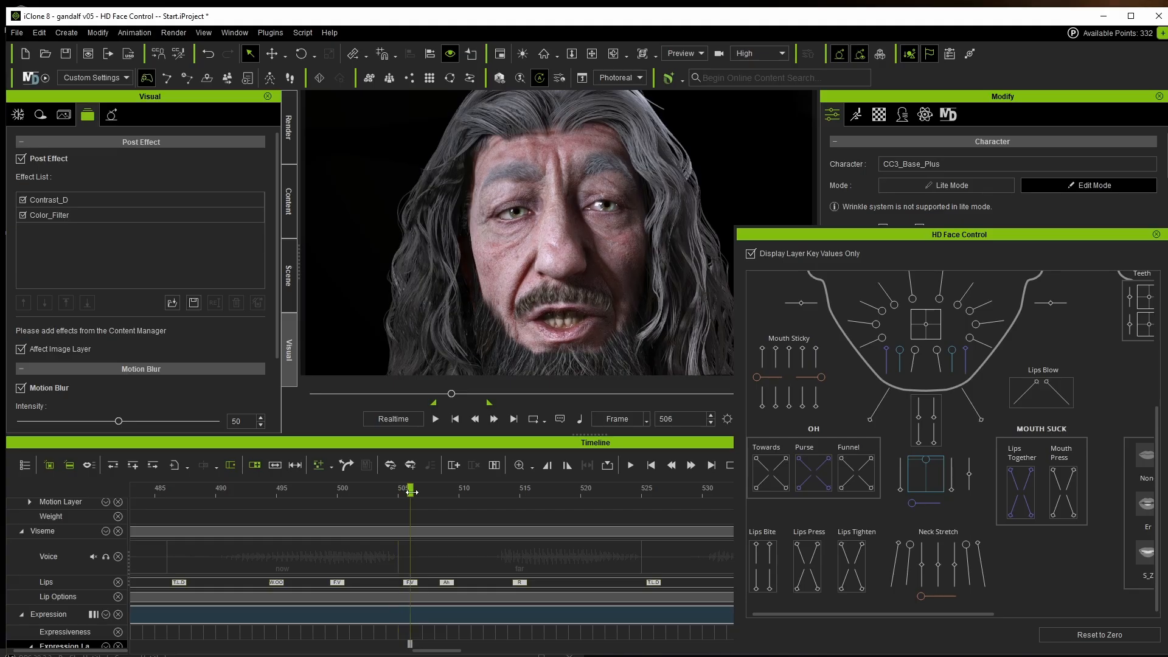
drag(958, 615, 1118, 615)
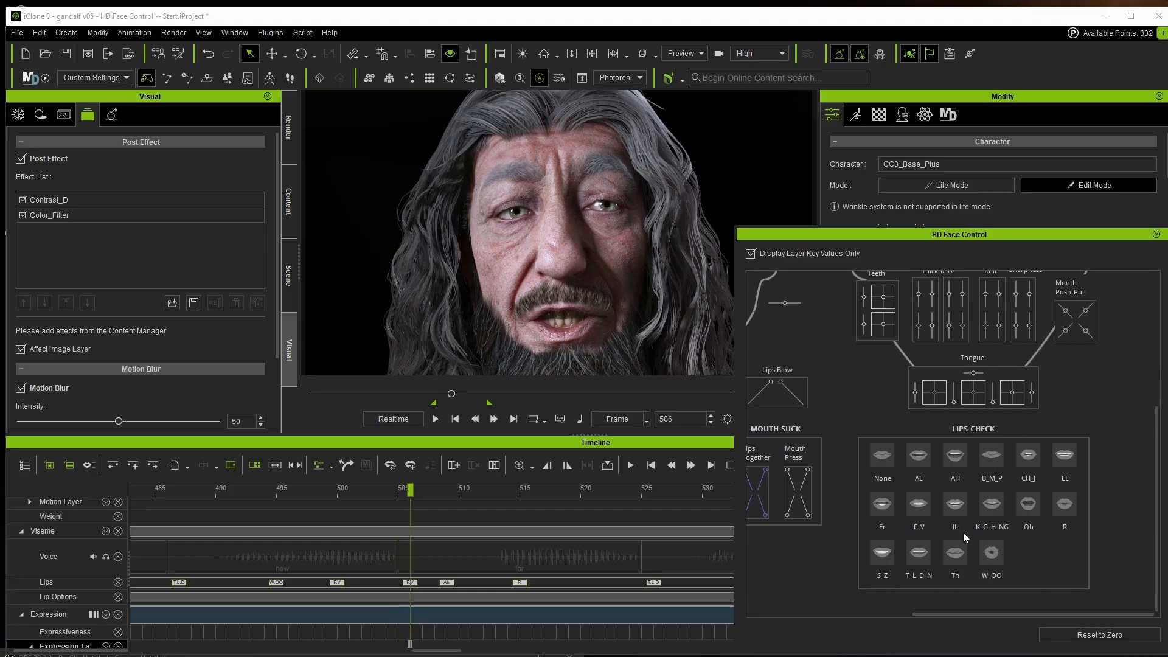
click(888, 460)
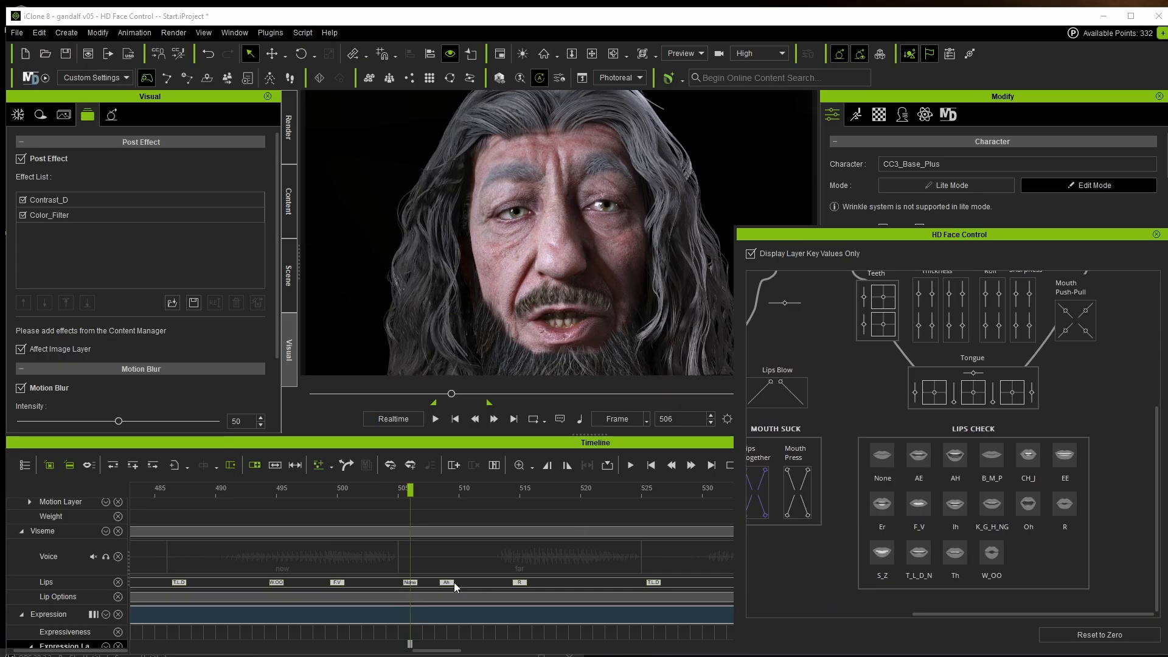
click(921, 505)
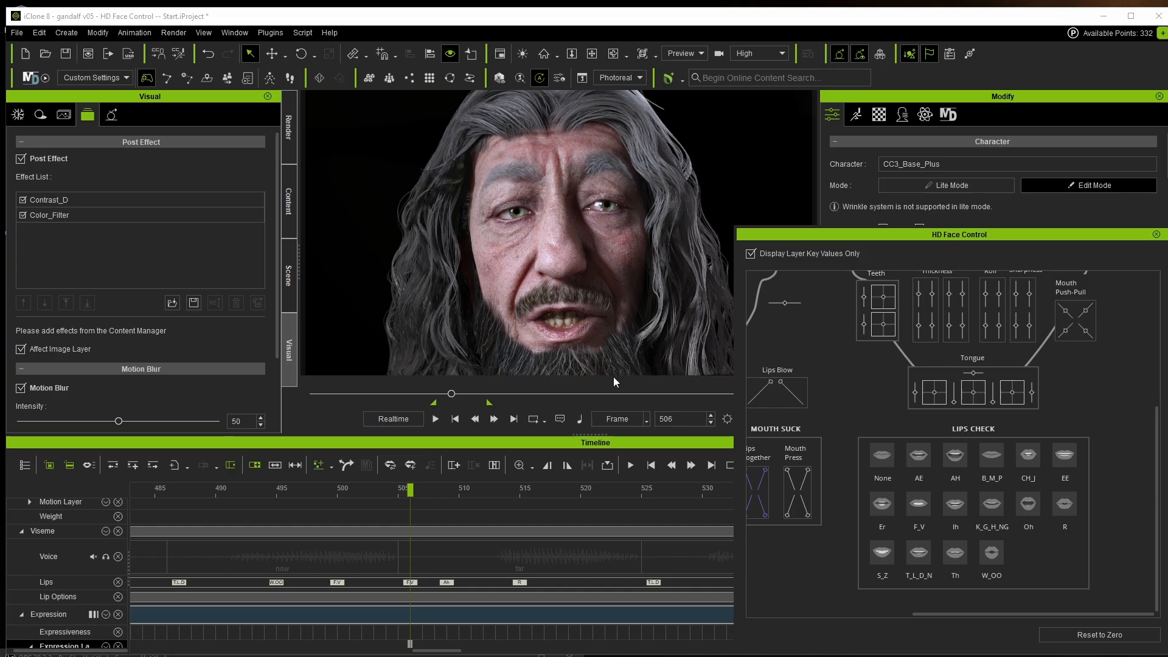
Step: At frame 506, shift the mouth slightly upward, raise both lower controls under the chin, and apply Lips Blow on both sides
mouse_move(926, 450)
mouse_down()
mouse_move(927, 433)
mouse_move(928, 445)
mouse_up()
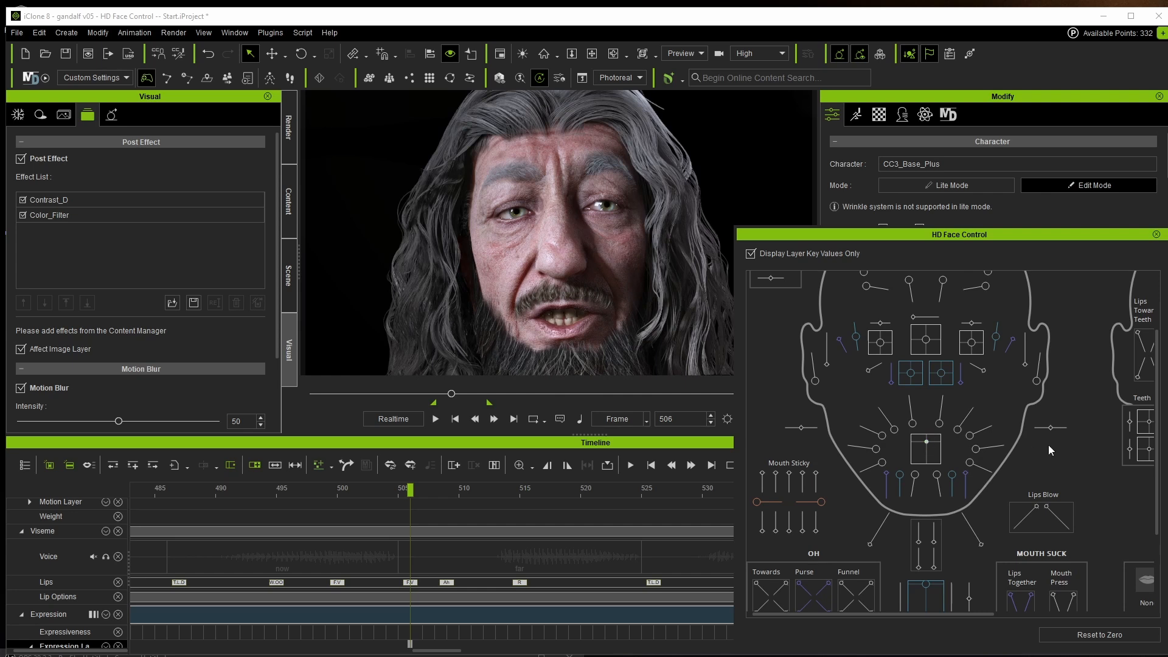
scroll(851, 532, down, 3)
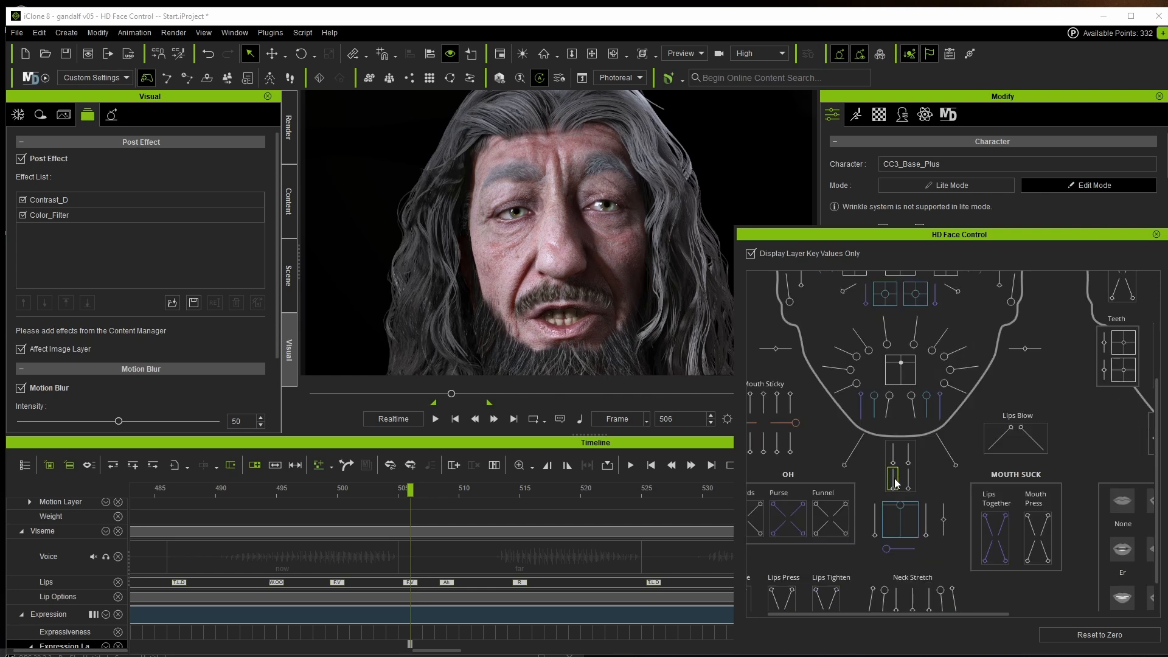
drag(910, 490, 910, 481)
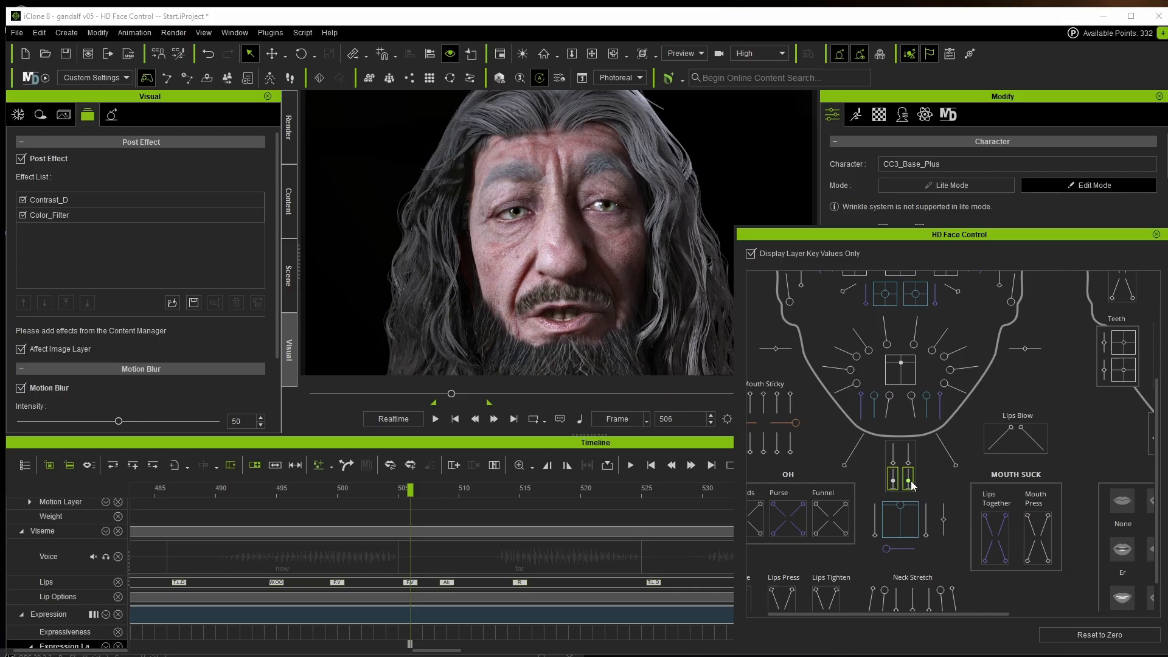
click(1020, 427)
drag(1008, 428, 1004, 446)
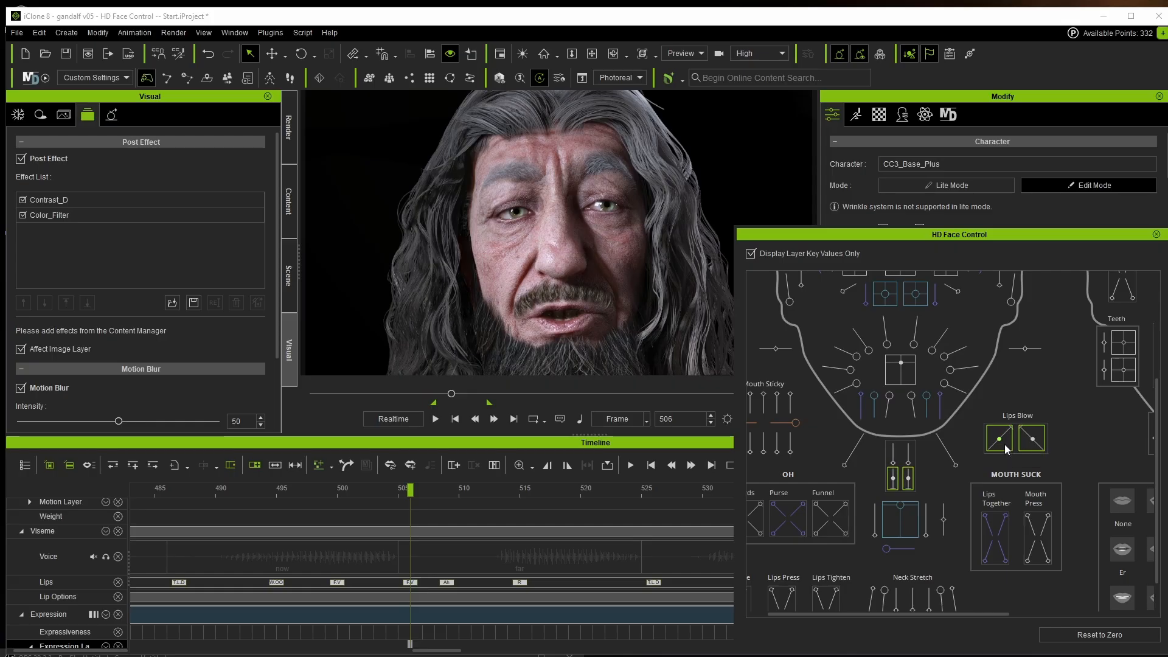
Step: Add zero-value Expression Layer keys at frames 502 and 511, on either side of the mouth pose at frame 506
middle_drag(1071, 442, 1016, 418)
scroll(407, 560, down, 3)
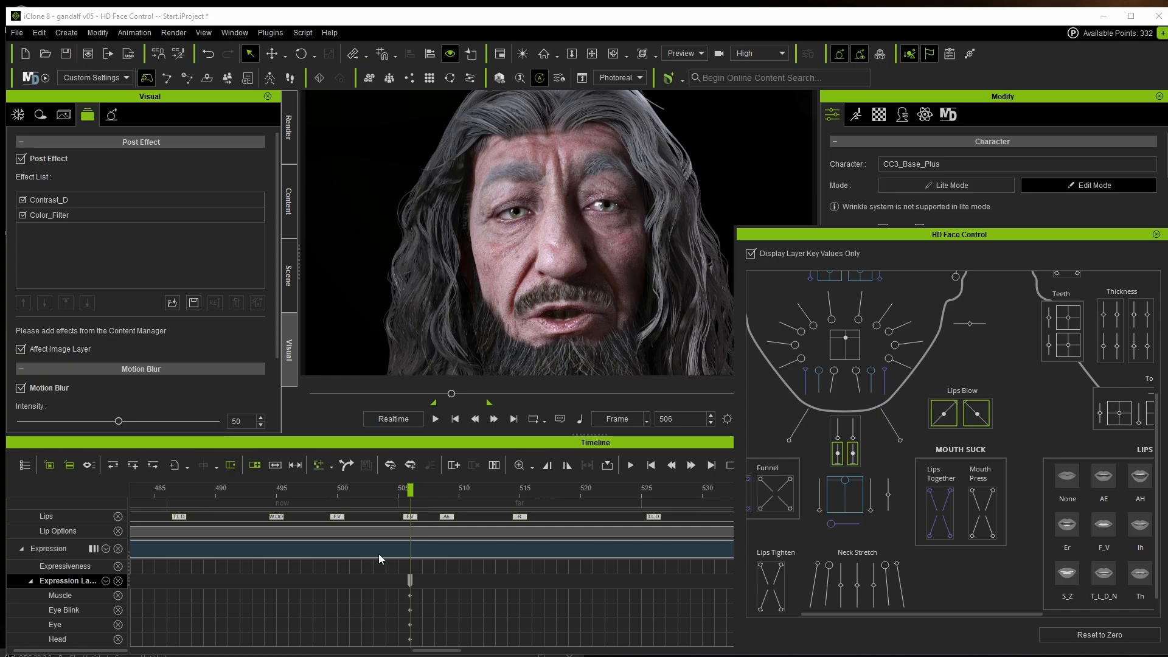
scroll(396, 598, down, 3)
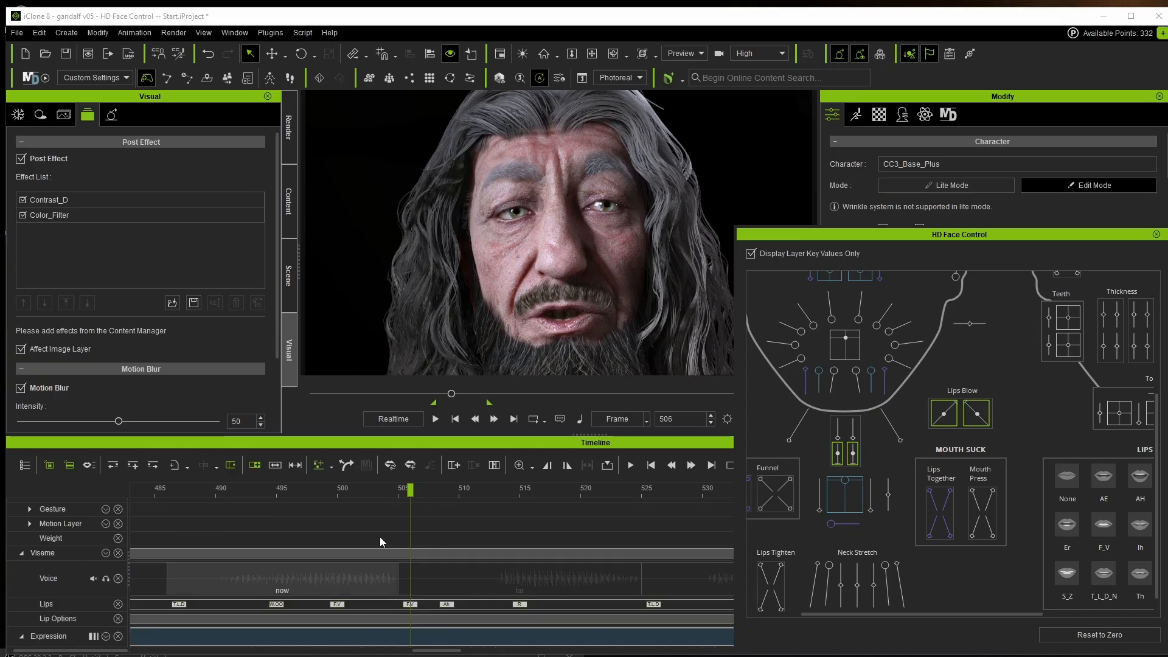
scroll(382, 558, up, 3)
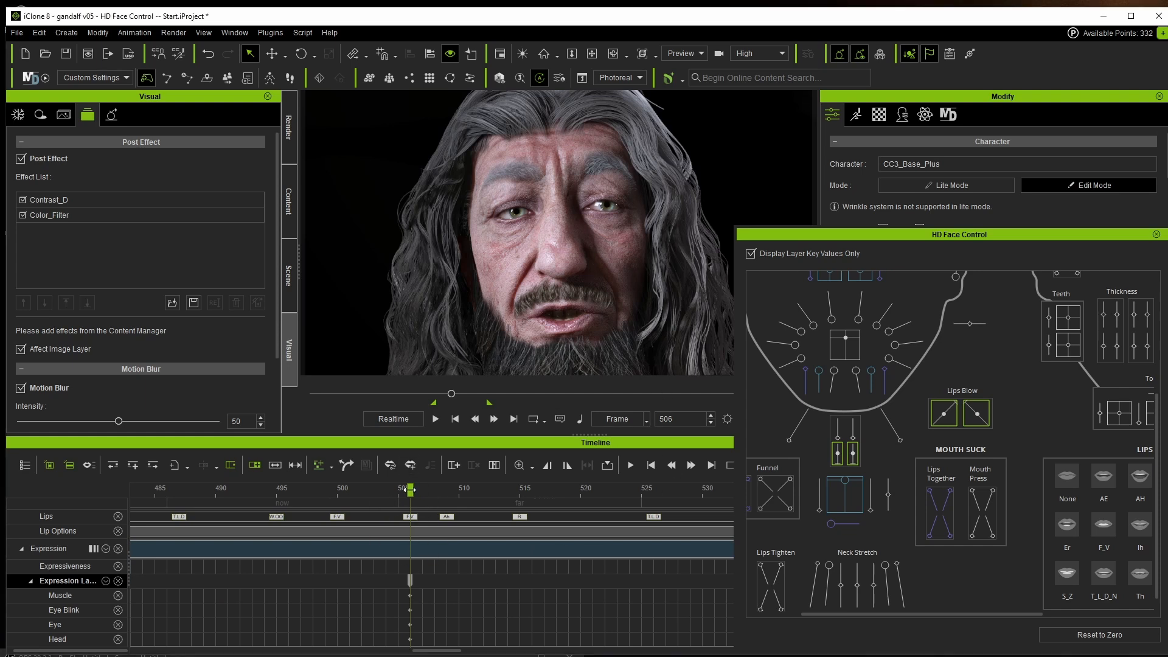
drag(410, 490, 366, 491)
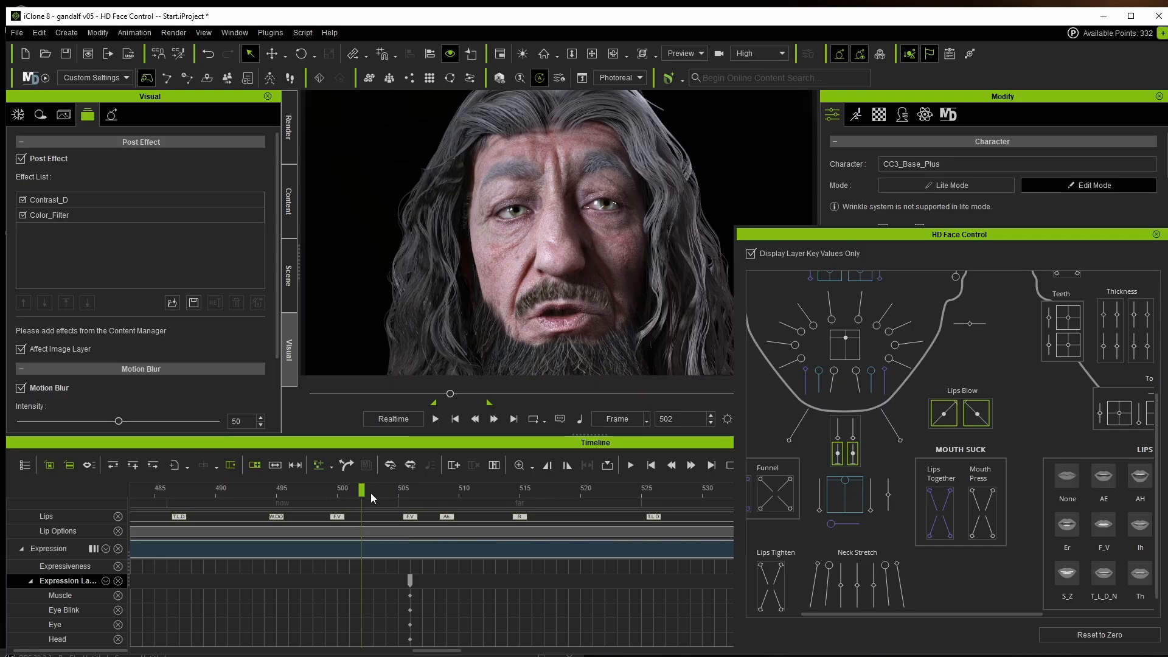
click(1069, 635)
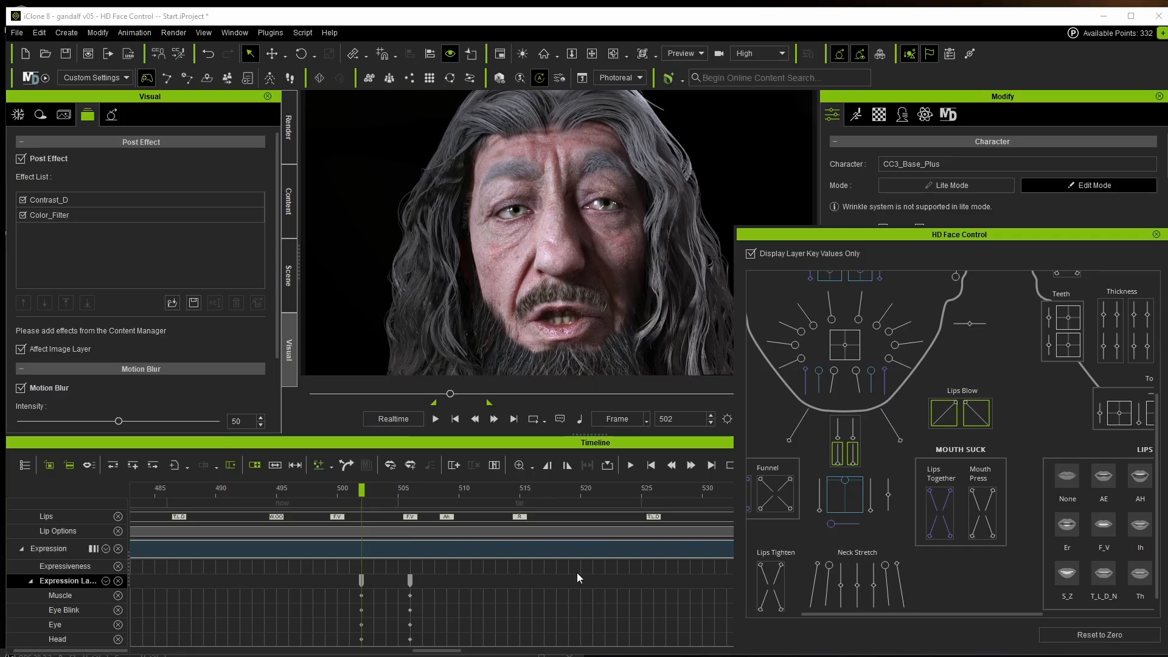
click(476, 490)
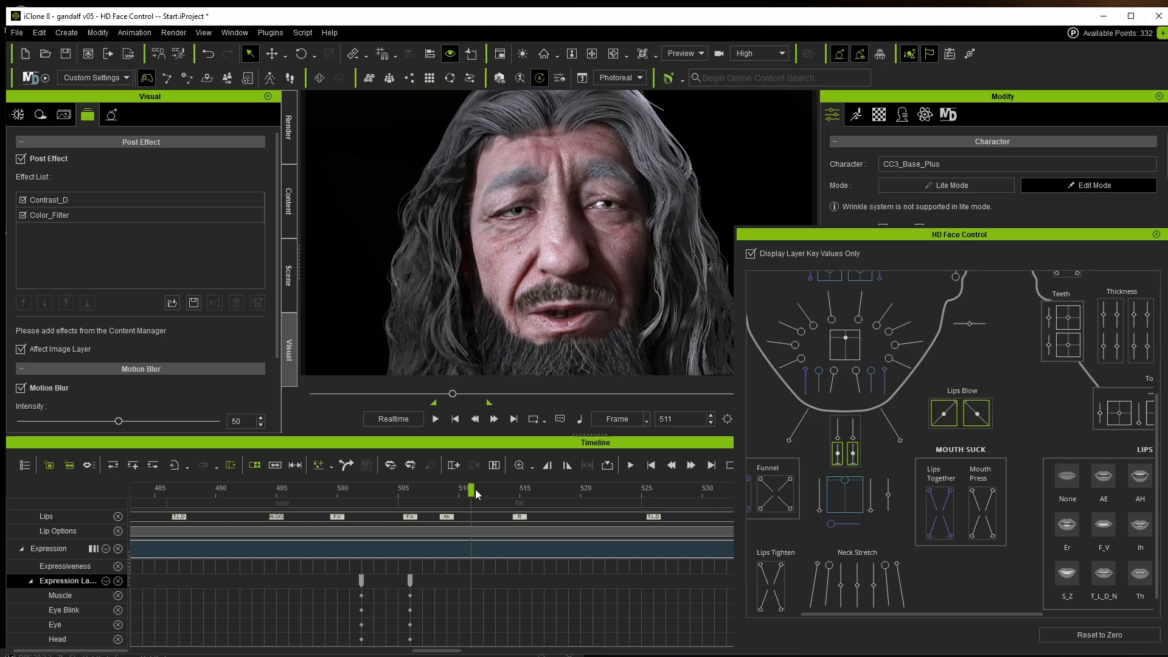
click(1042, 633)
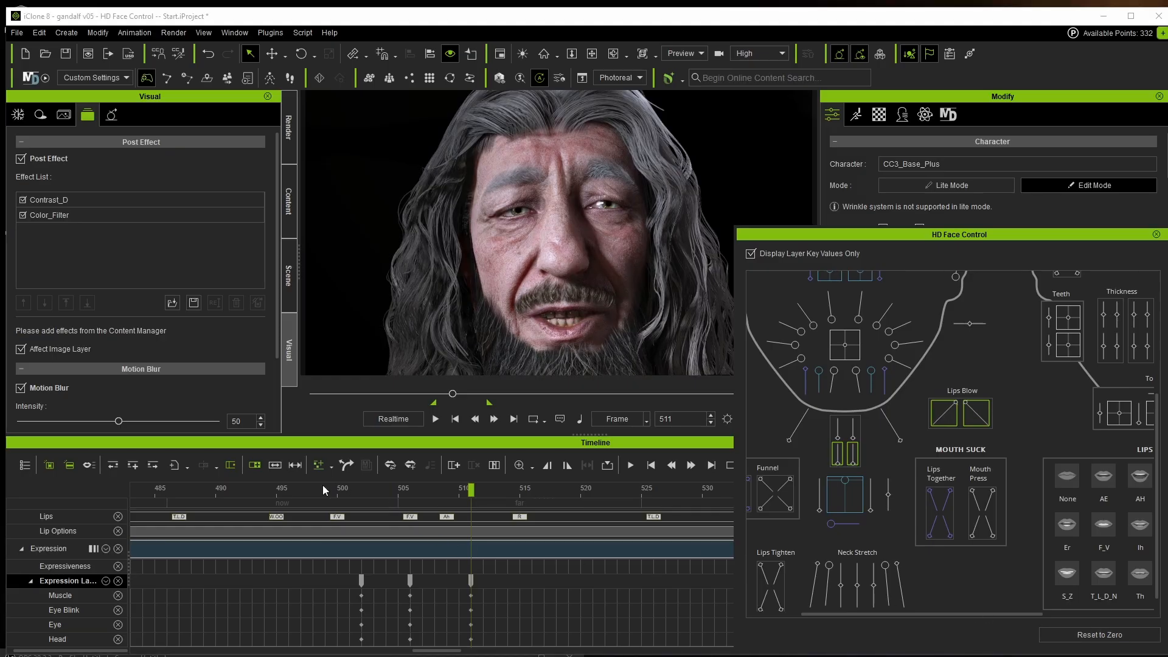
Step: Mark frame 490 as the start of the playback range, and move the playhead to about frame 518
drag(266, 490, 242, 540)
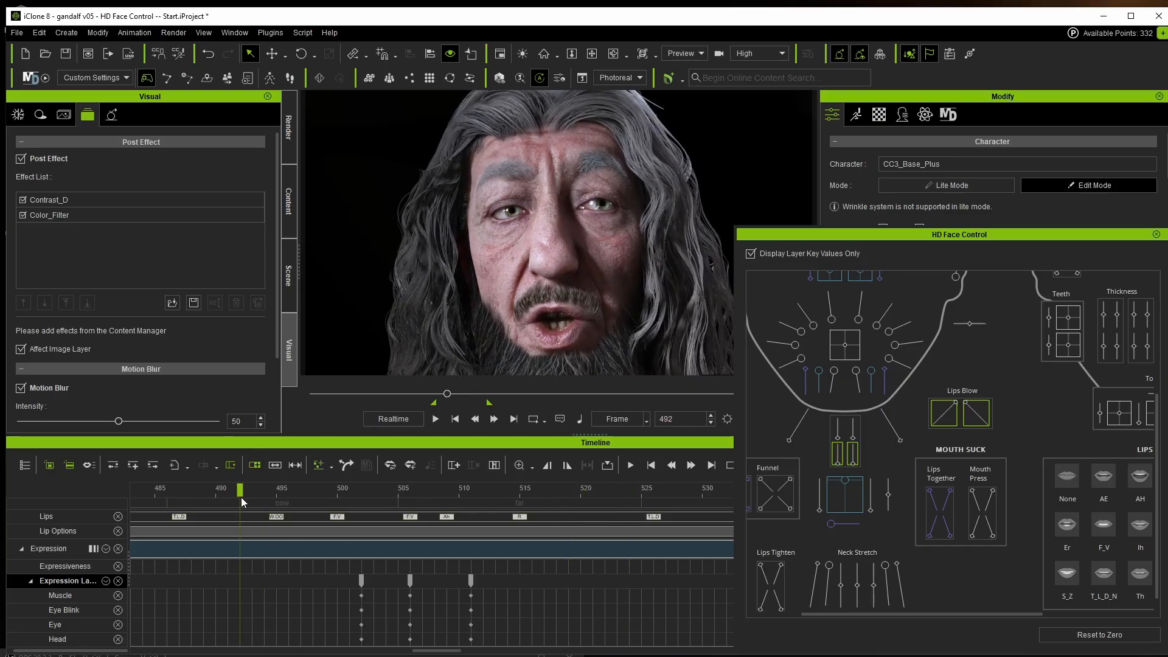
click(221, 492)
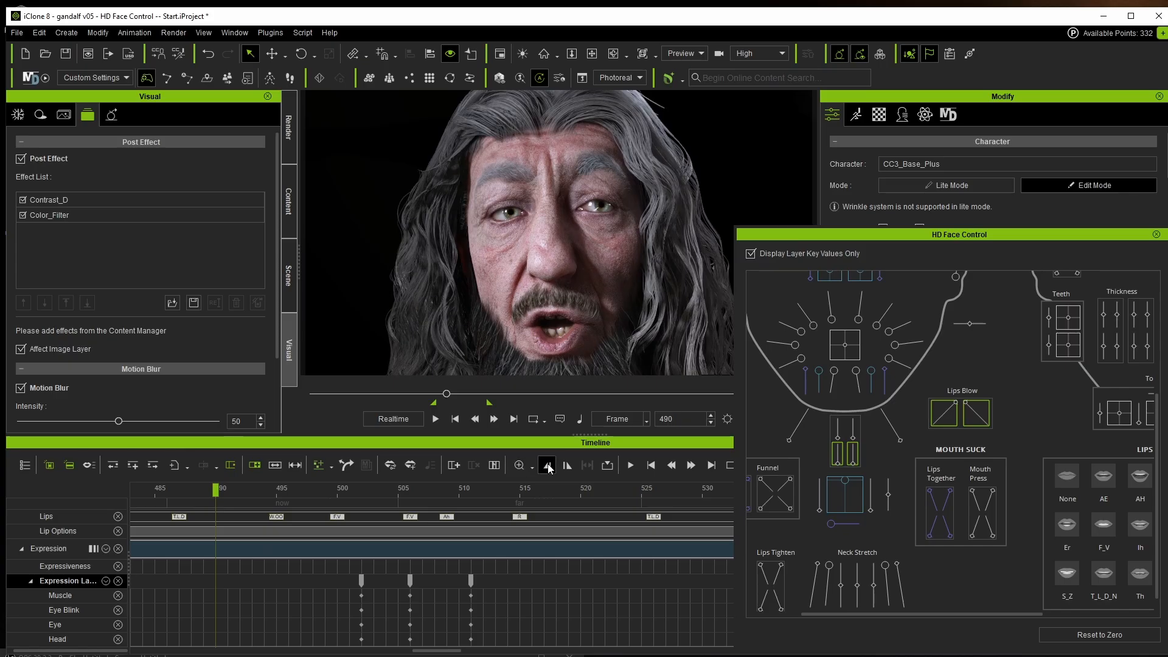
click(557, 491)
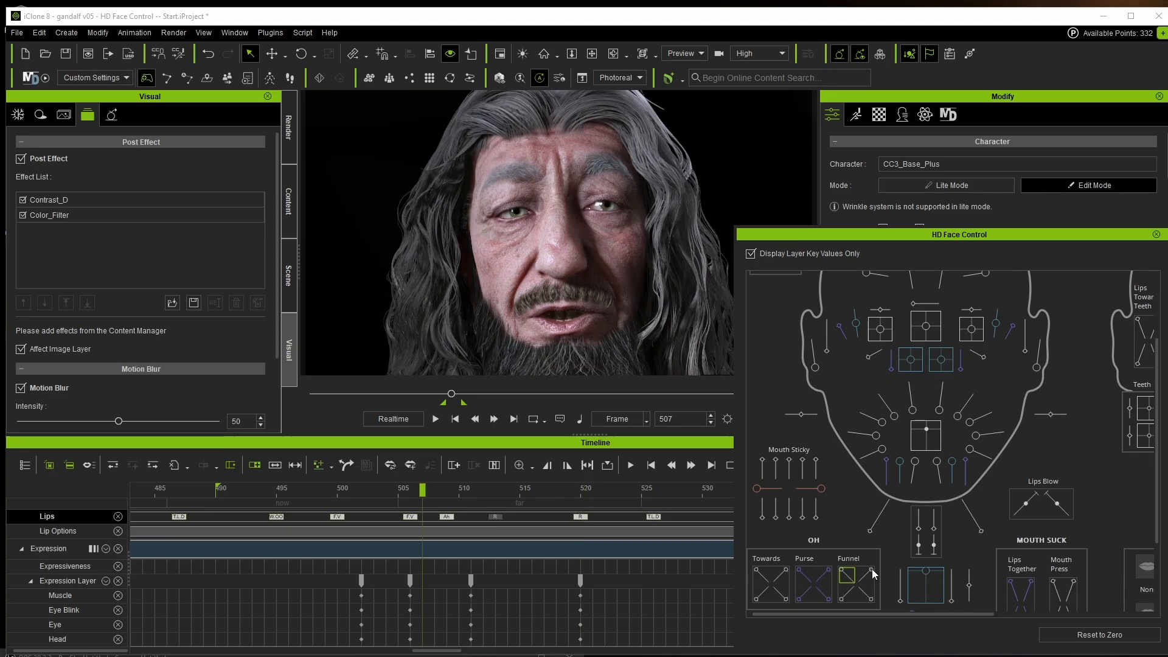
Step: At frame 506, increase all four Funnel controls together, and adjust the four Lips Together controls as a group
ctrl+click(871, 569)
ctrl+click(871, 599)
click(410, 491)
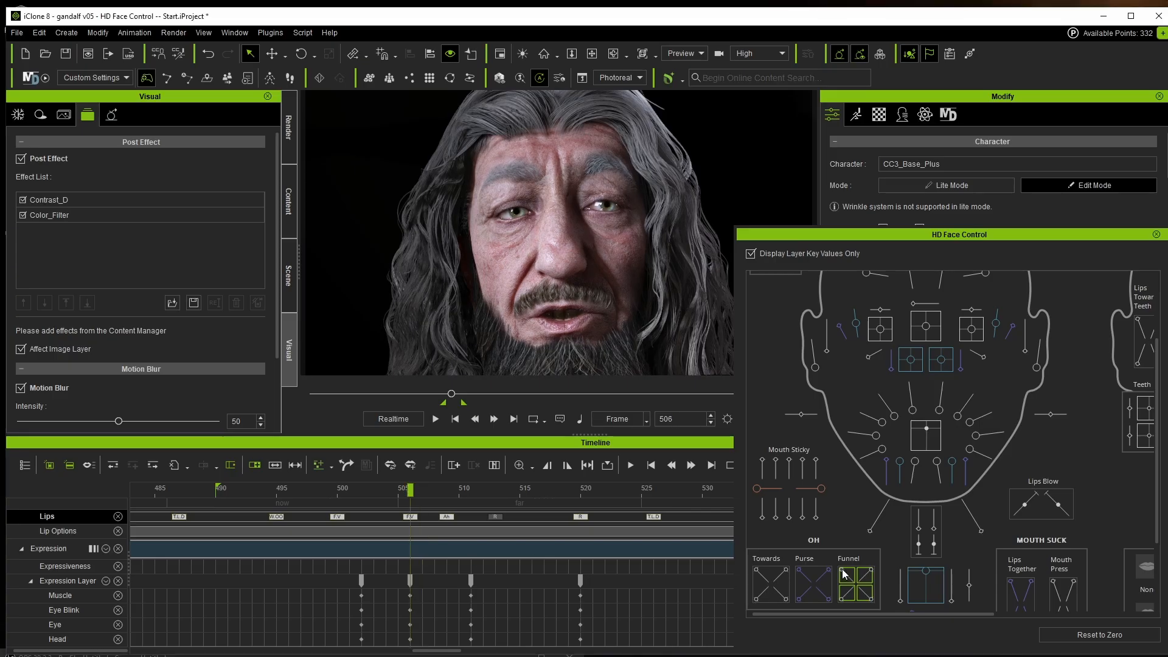
drag(845, 574, 847, 577)
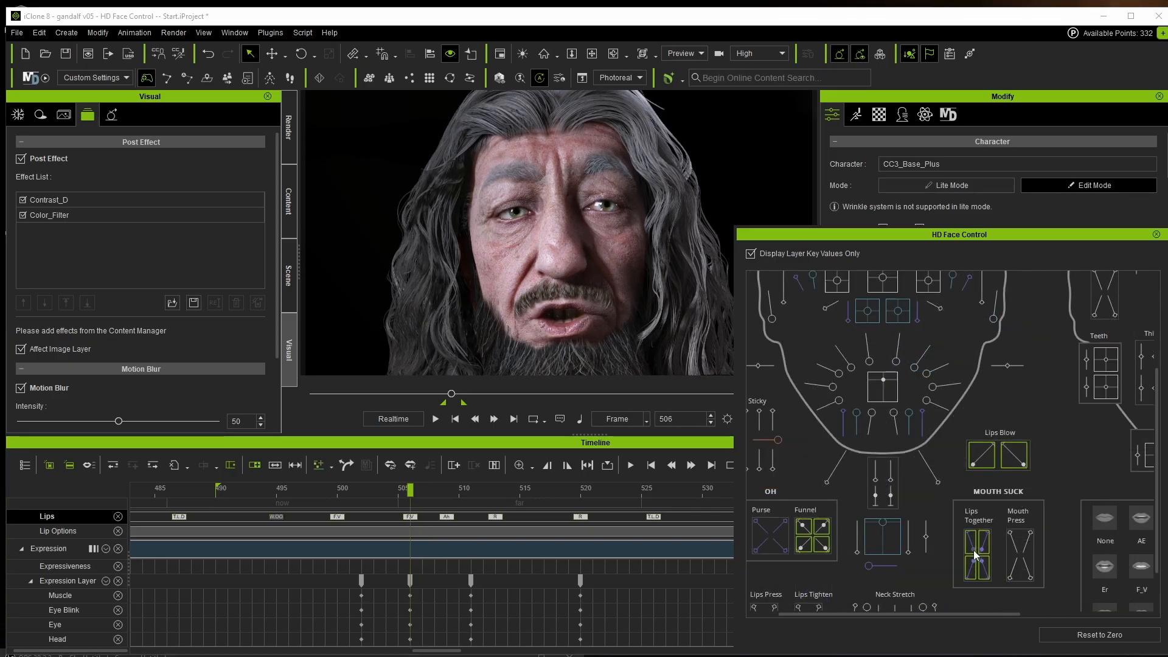
drag(974, 554, 975, 538)
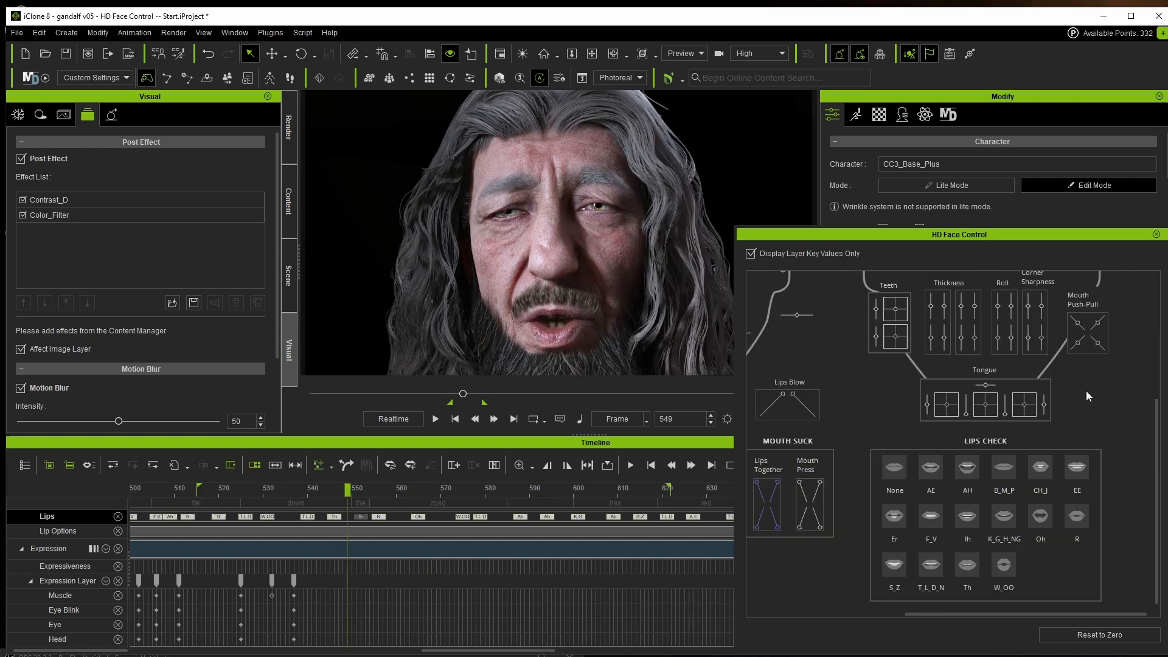
scroll(1065, 420, up, 2)
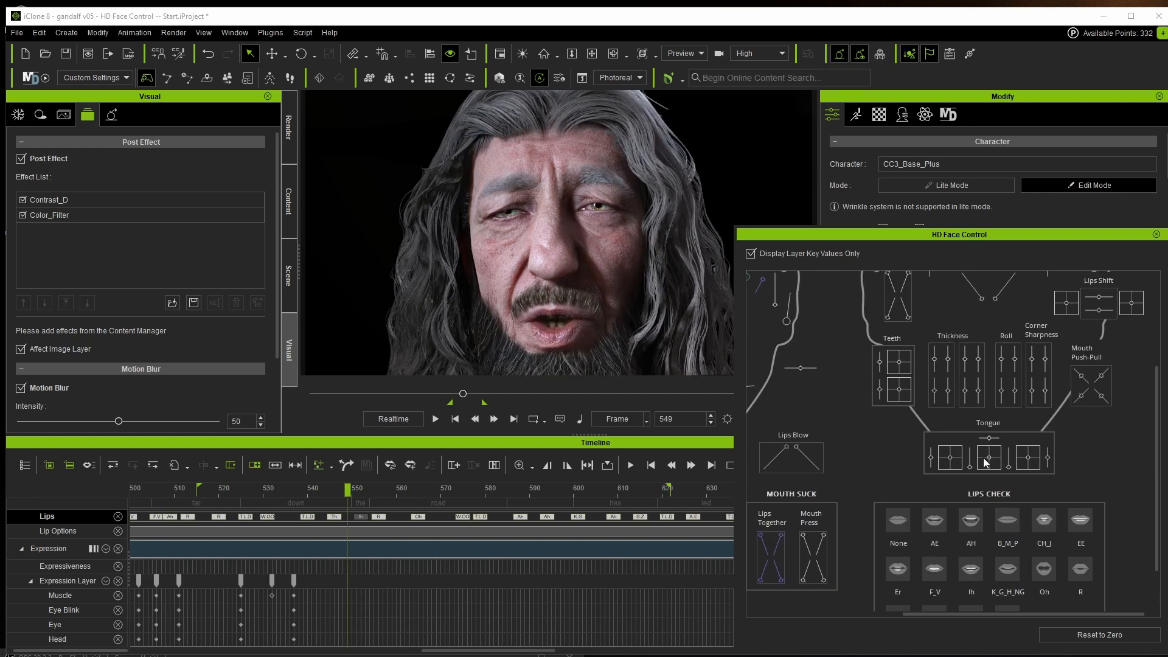
Step: Adjust the outermost Tongue slider at frame 549 and add zero-value Expression Layer keys at frames 542 and 557
drag(931, 460, 934, 466)
drag(347, 489, 317, 490)
click(1100, 634)
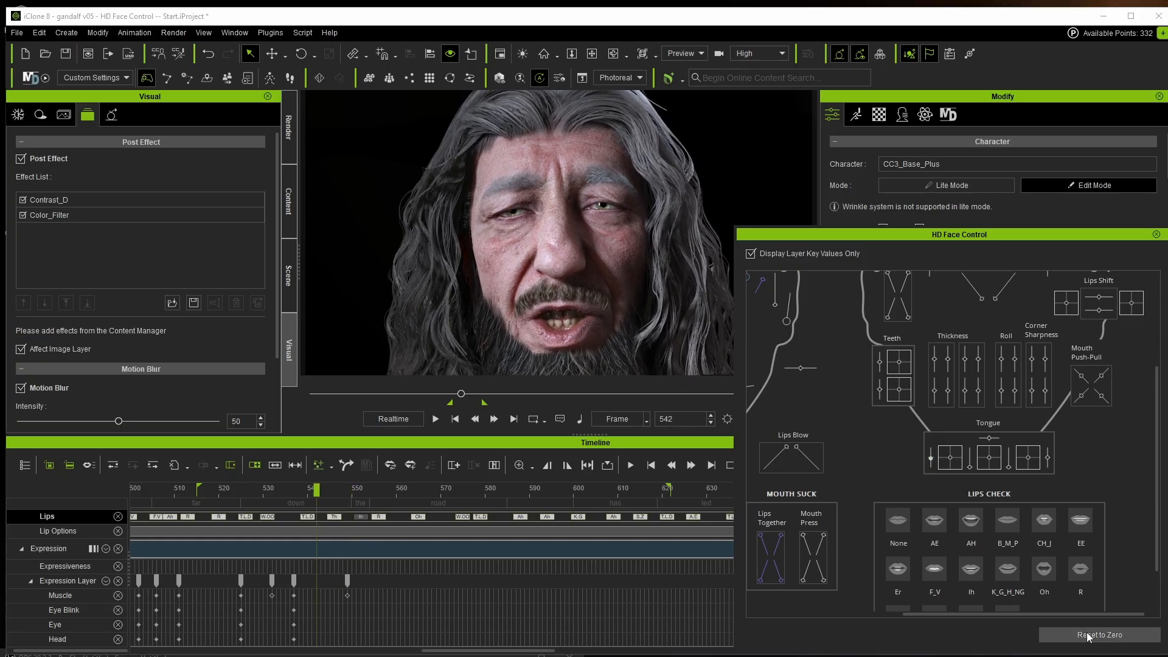
click(388, 491)
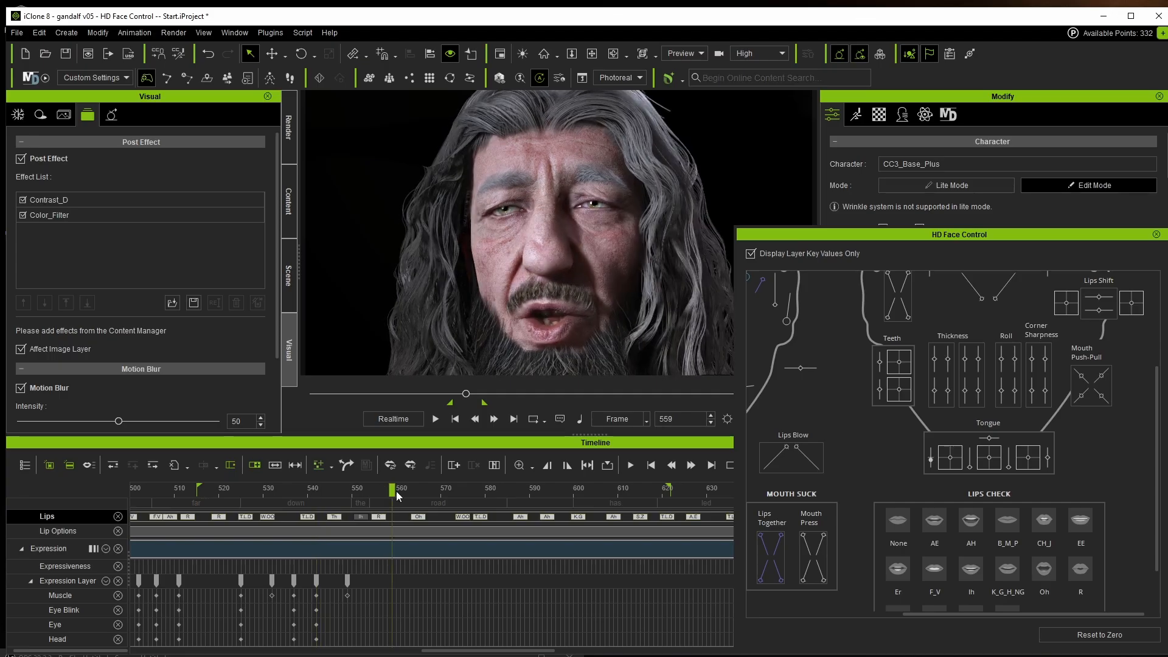
click(1100, 634)
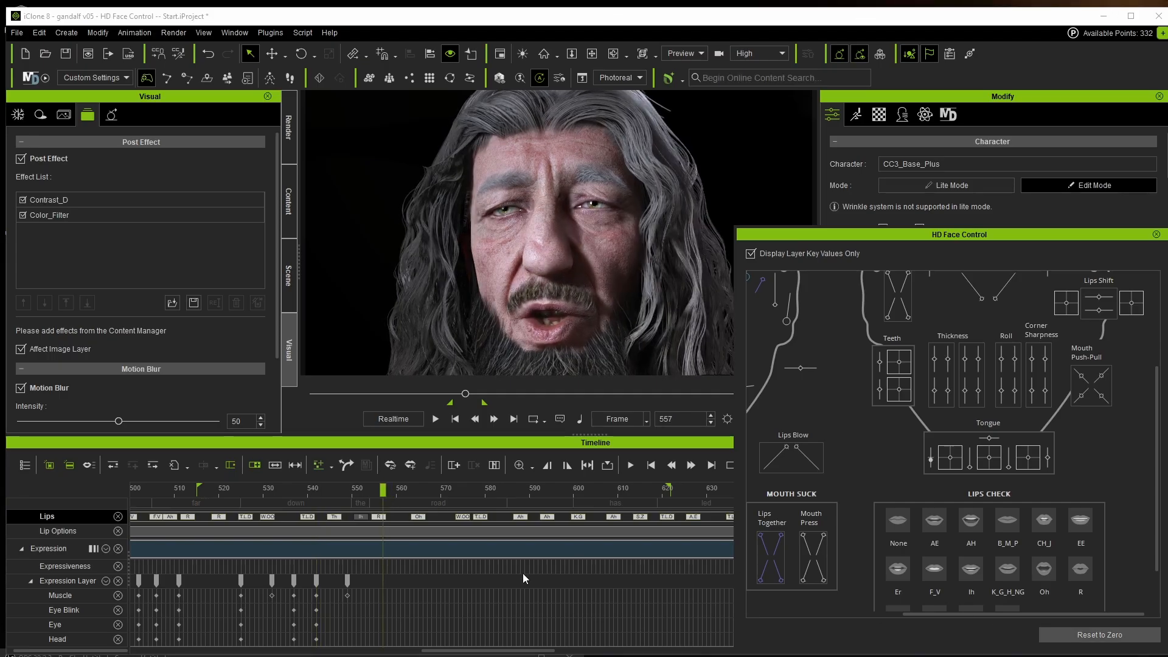
Step: Move the zero-value keys around the frame 549 tongue pose to about frames 544 and 555, and play back the section
drag(316, 575, 373, 579)
click(321, 493)
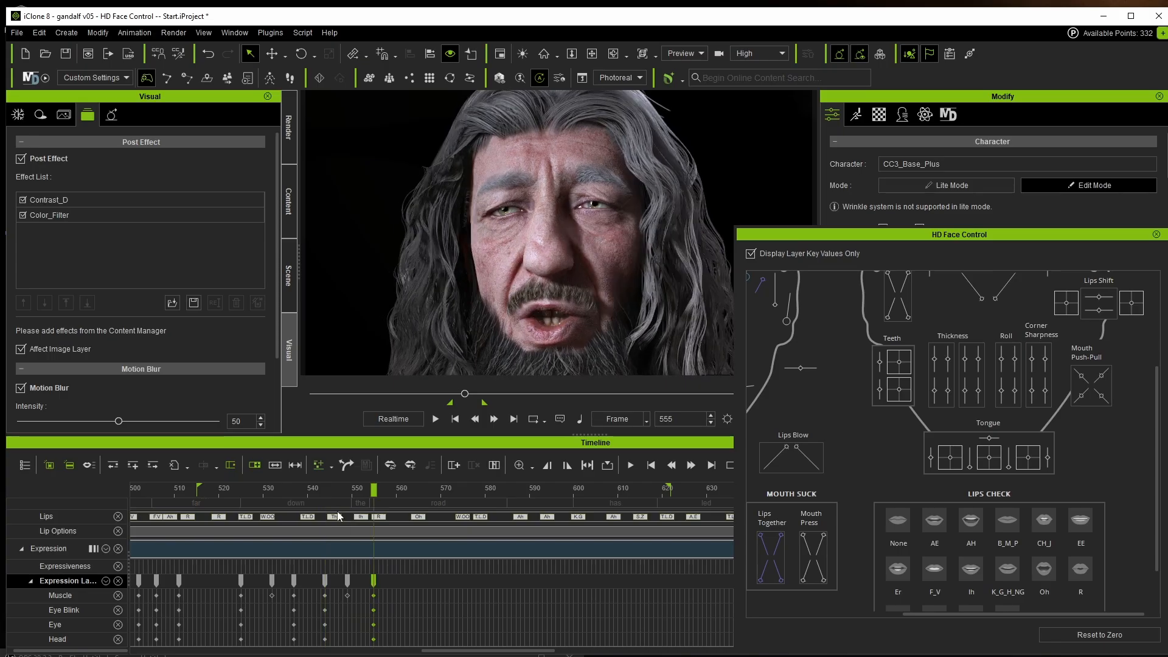
drag(333, 499, 251, 504)
key(space)
click(251, 505)
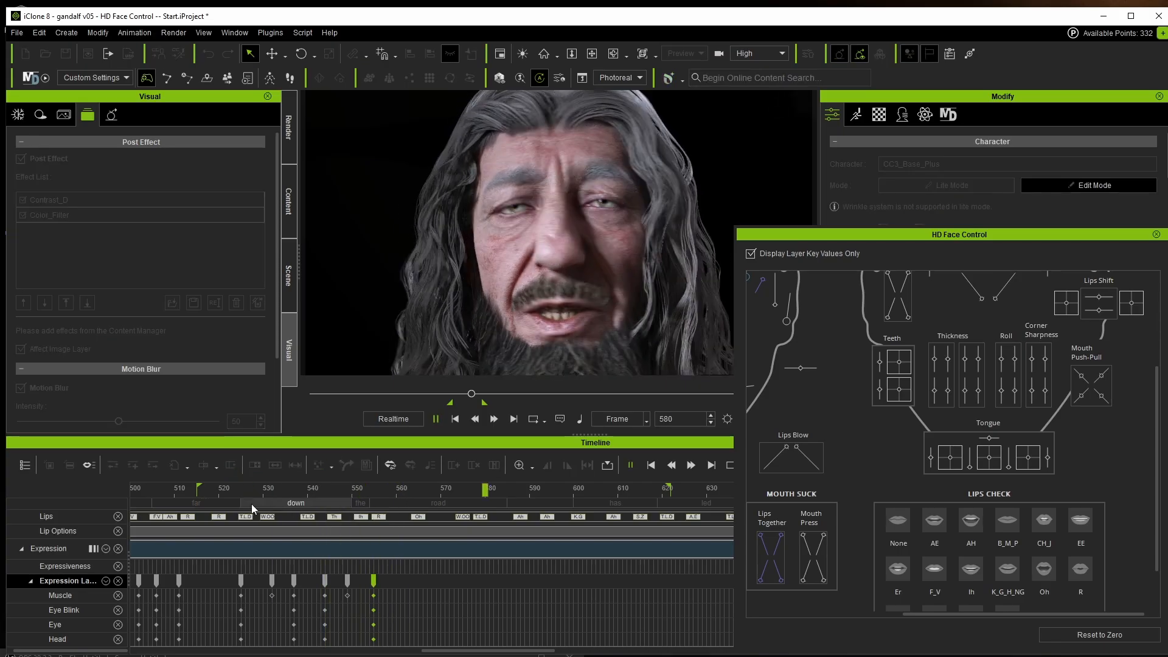
key(space)
Step: Play back the section from about frame 520 several times to examine the lip and tongue motion
click(235, 492)
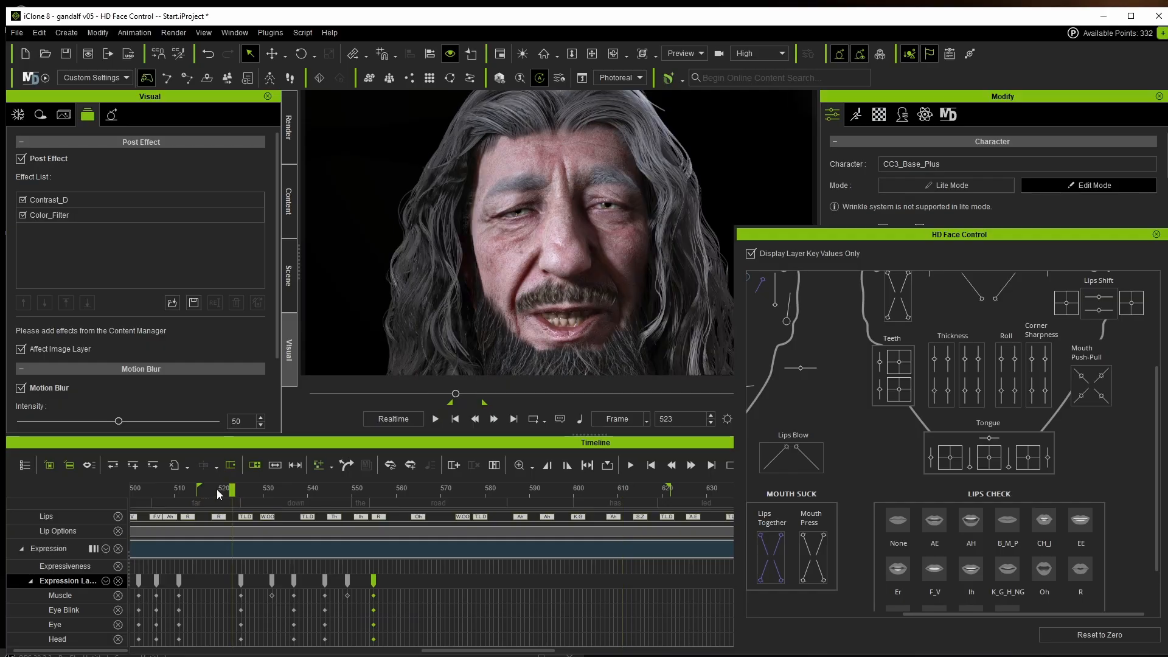
key(space)
click(217, 489)
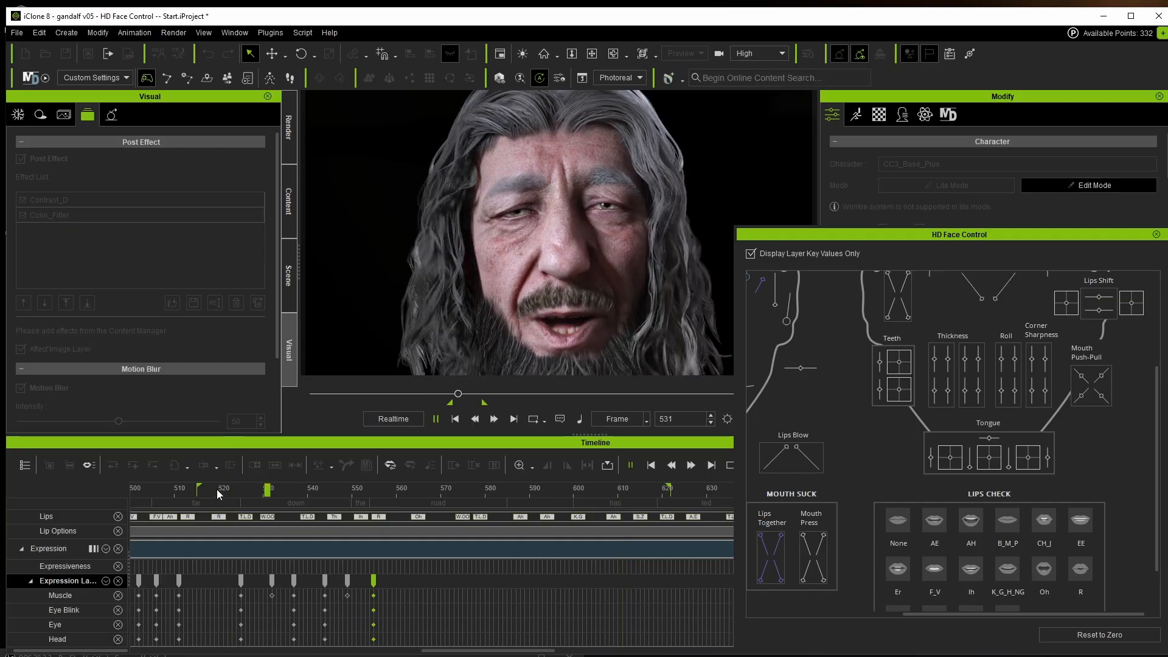
key(space)
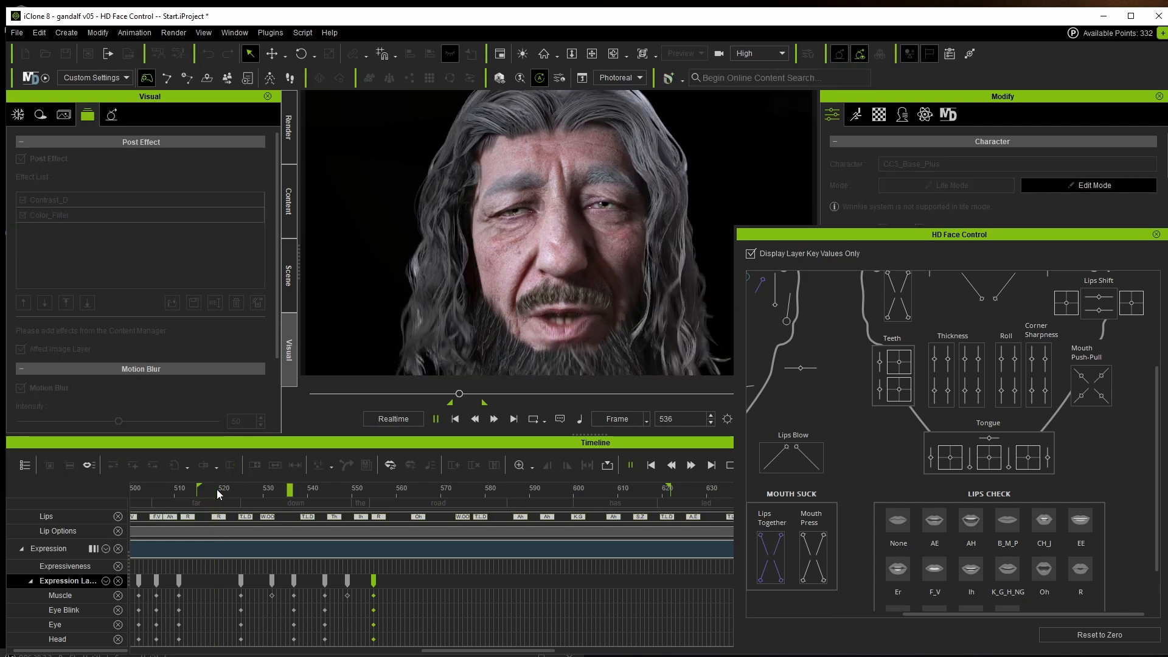
key(space)
click(217, 489)
key(space)
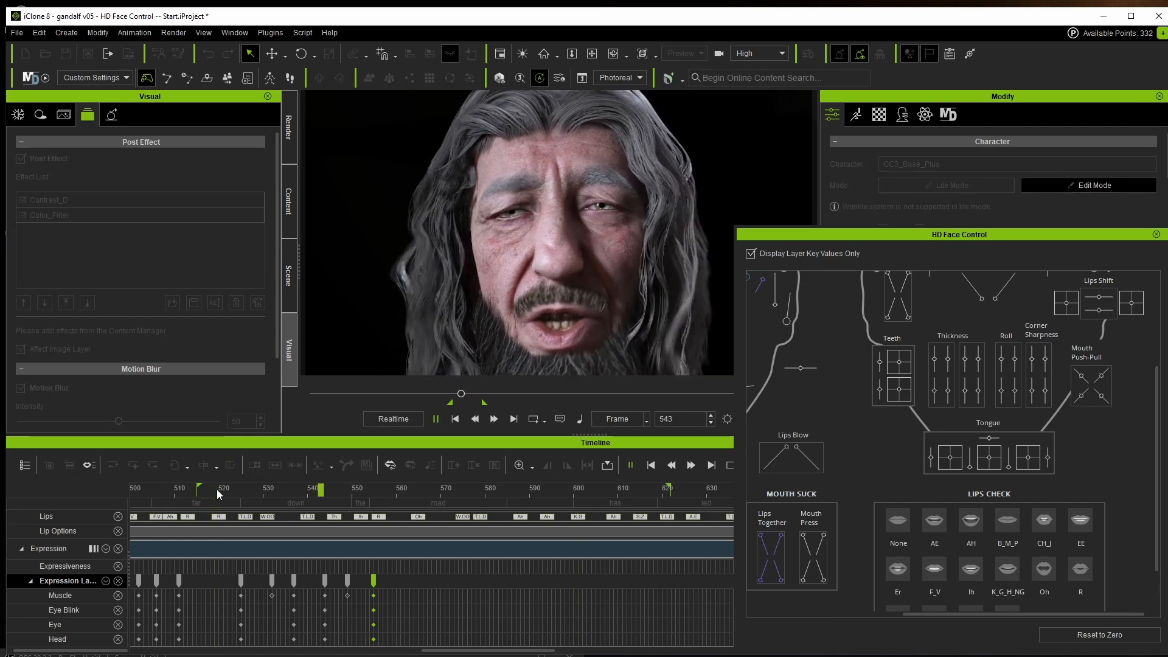
key(space)
Step: Shift the zero-value keys around the frame 549 tongue pose outward to frames 542 and 559, and play back the section
click(343, 488)
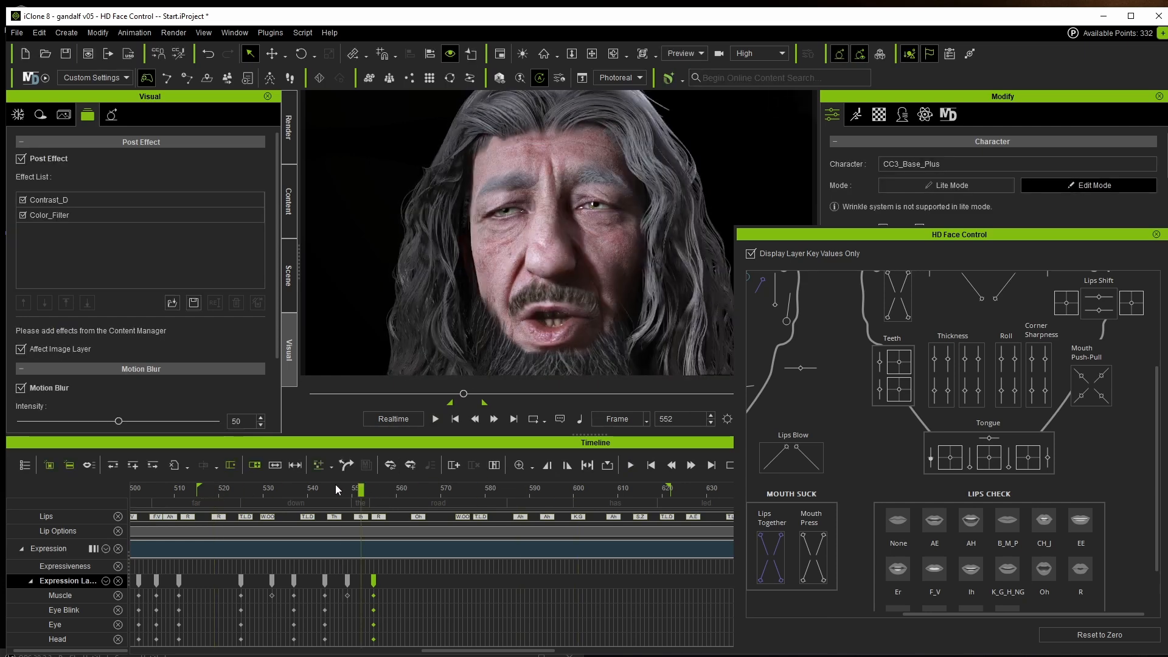
drag(374, 581, 397, 585)
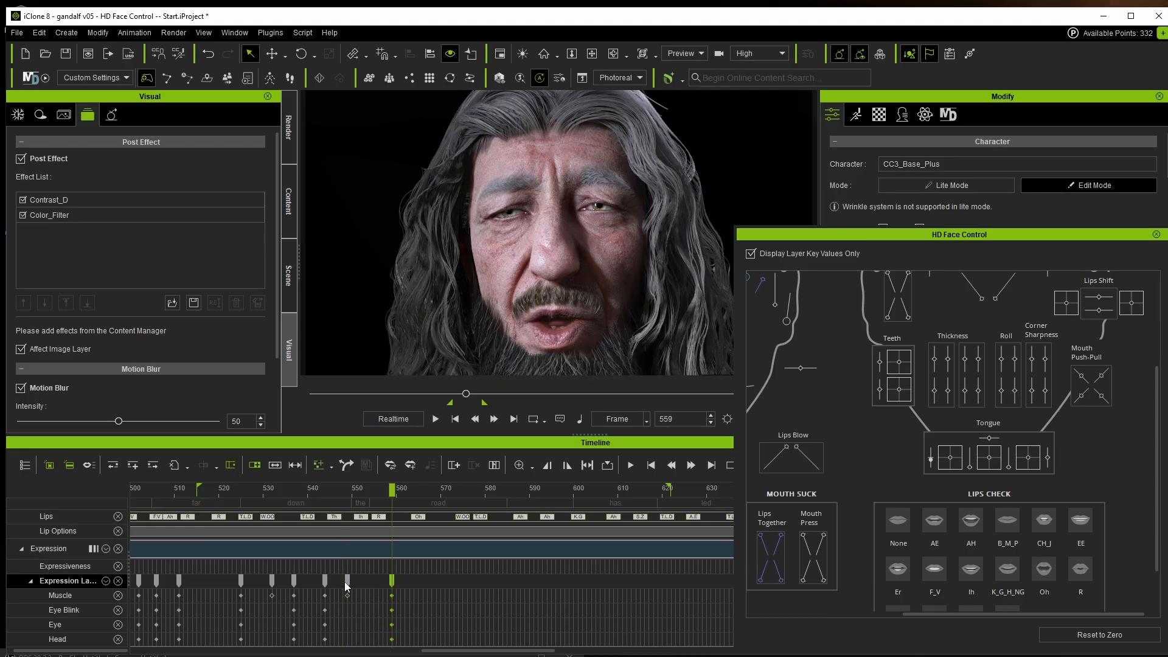
drag(325, 581, 316, 581)
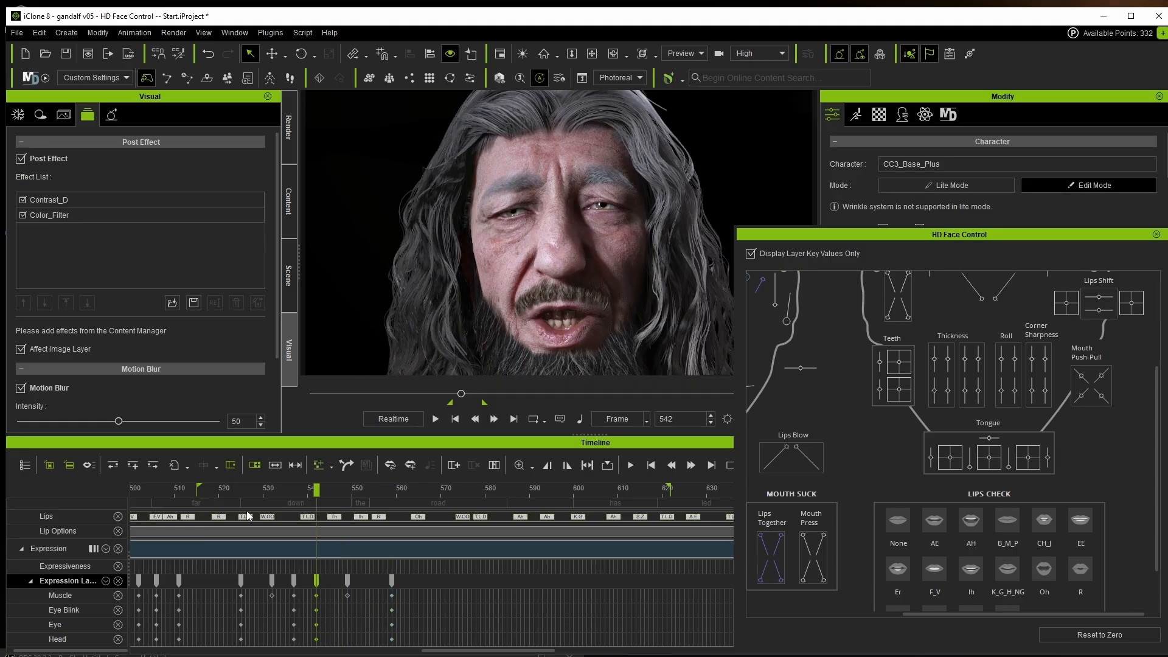
key(space)
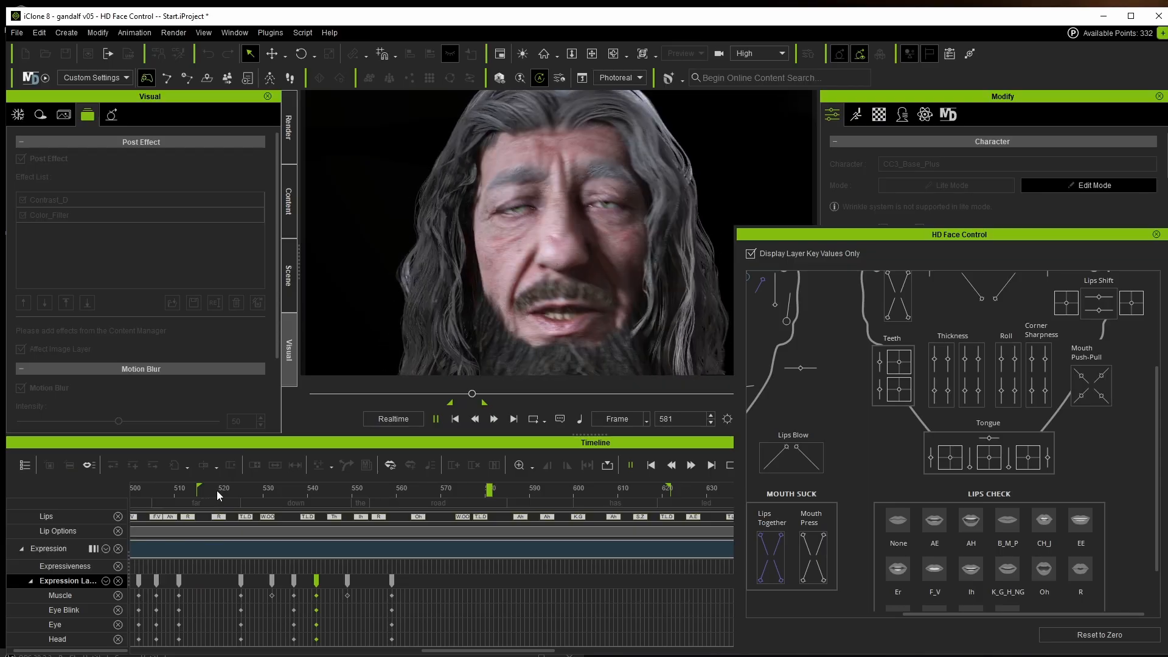
key(space)
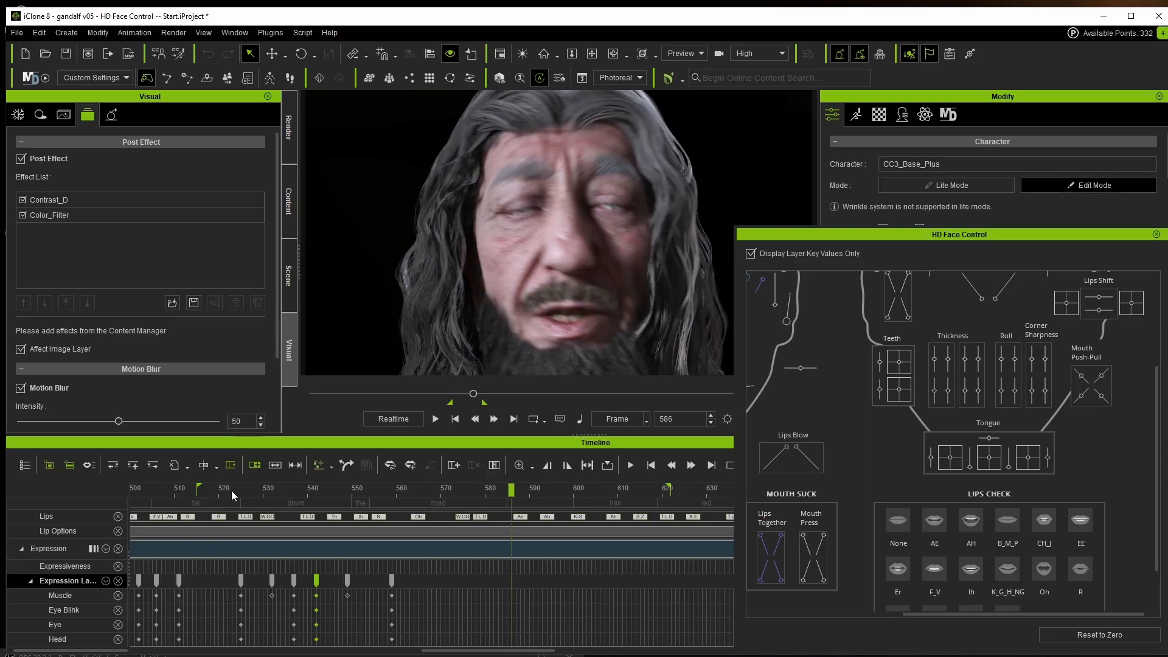
drag(320, 499, 349, 488)
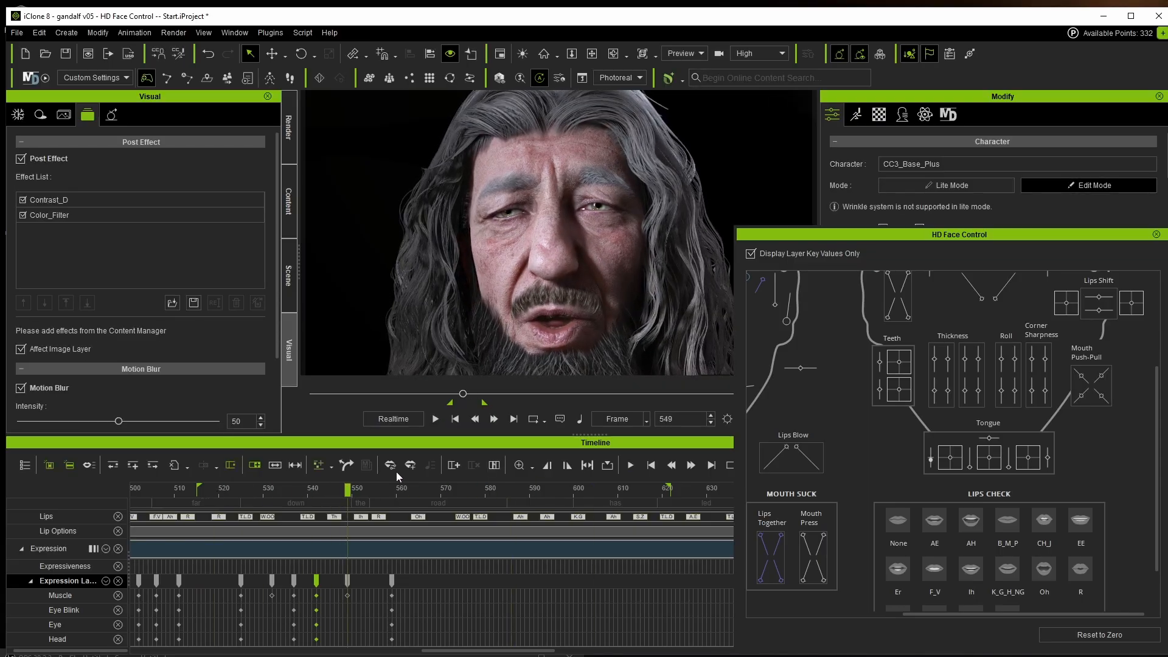
Step: Examine the animation further along the timeline, playing back the range from about frame 760 to 877
middle_drag(873, 468, 1120, 464)
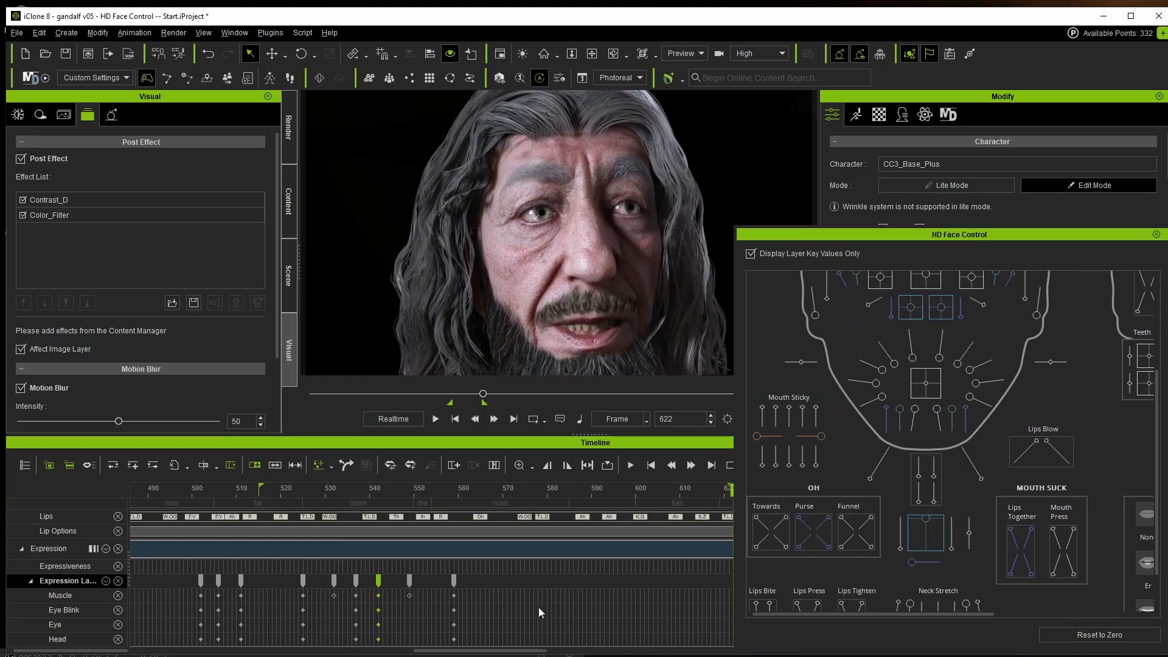
alt+scroll(539, 608, down, 3)
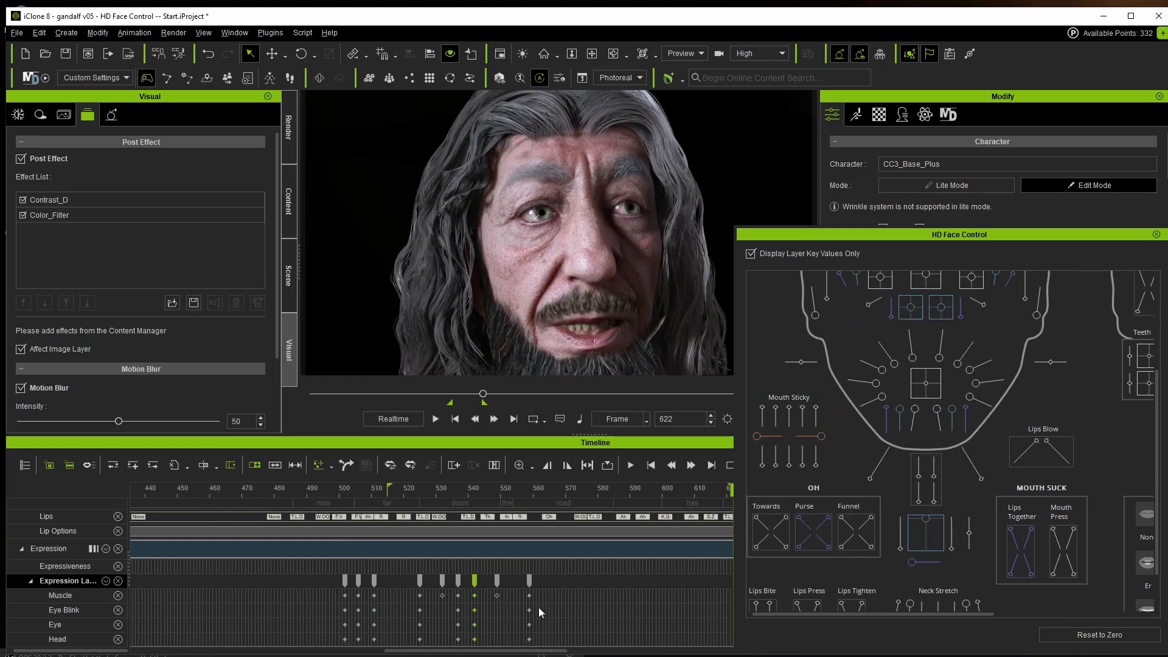
alt+scroll(539, 611, down, 2)
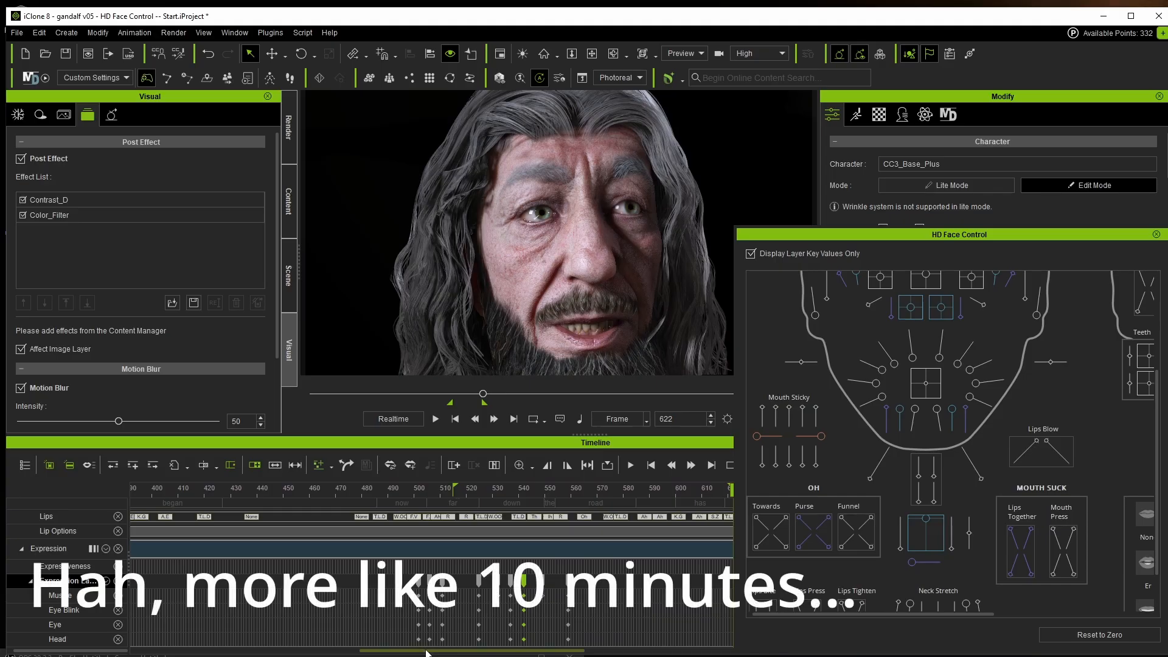
drag(434, 651, 437, 652)
scroll(1090, 385, up, 5)
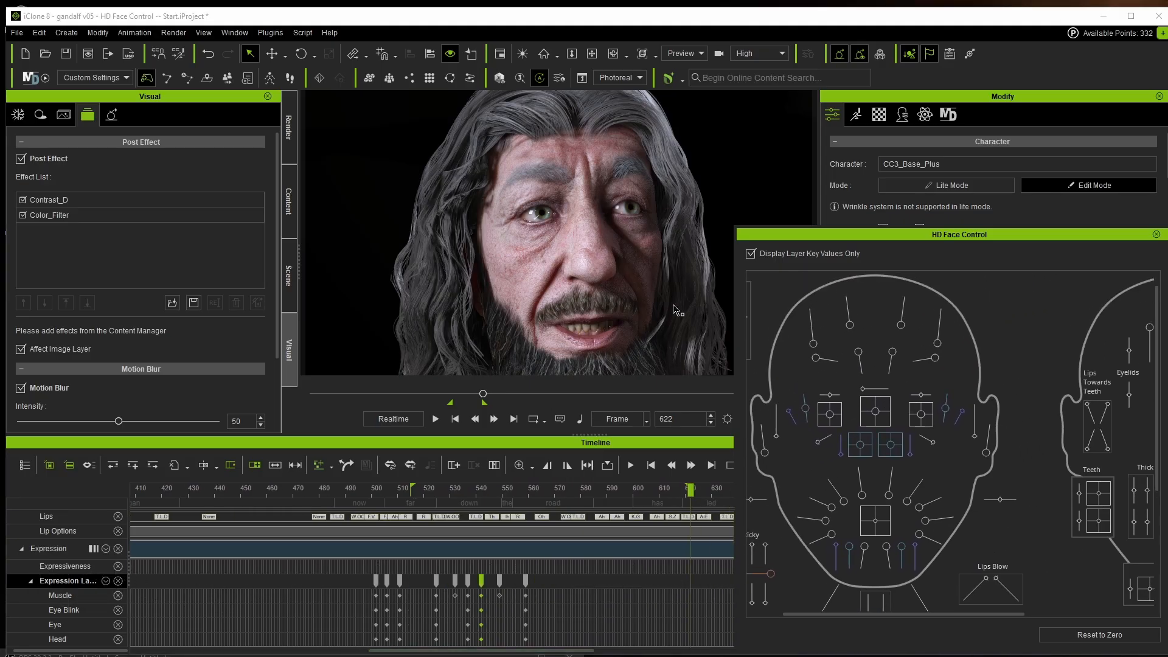
click(472, 490)
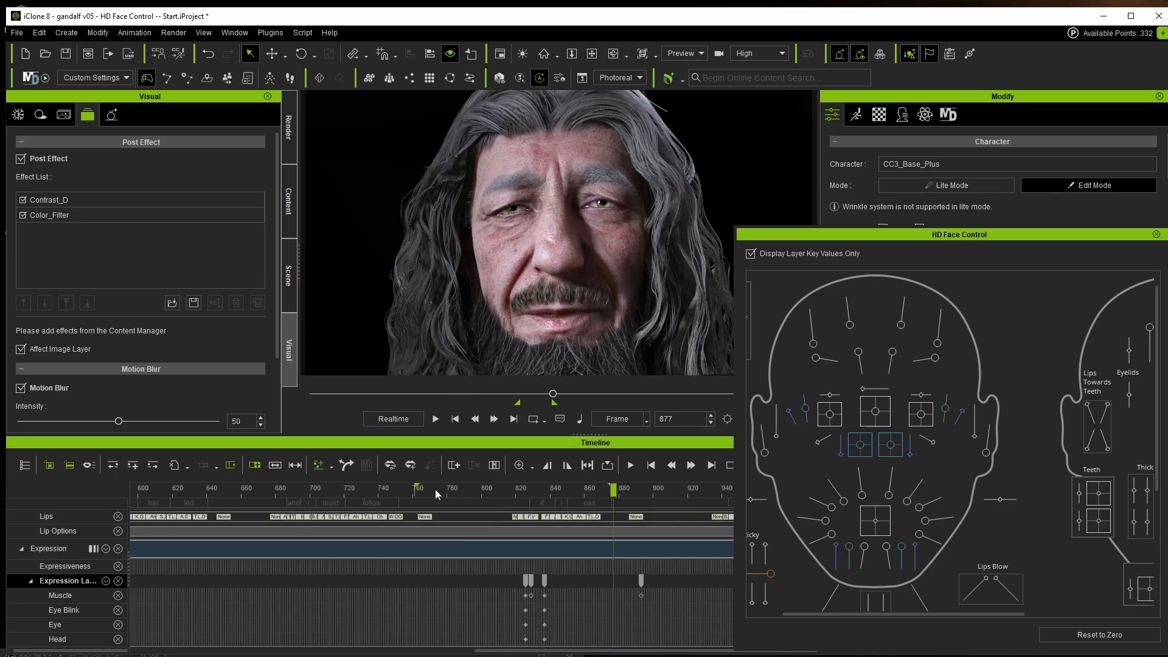
click(435, 490)
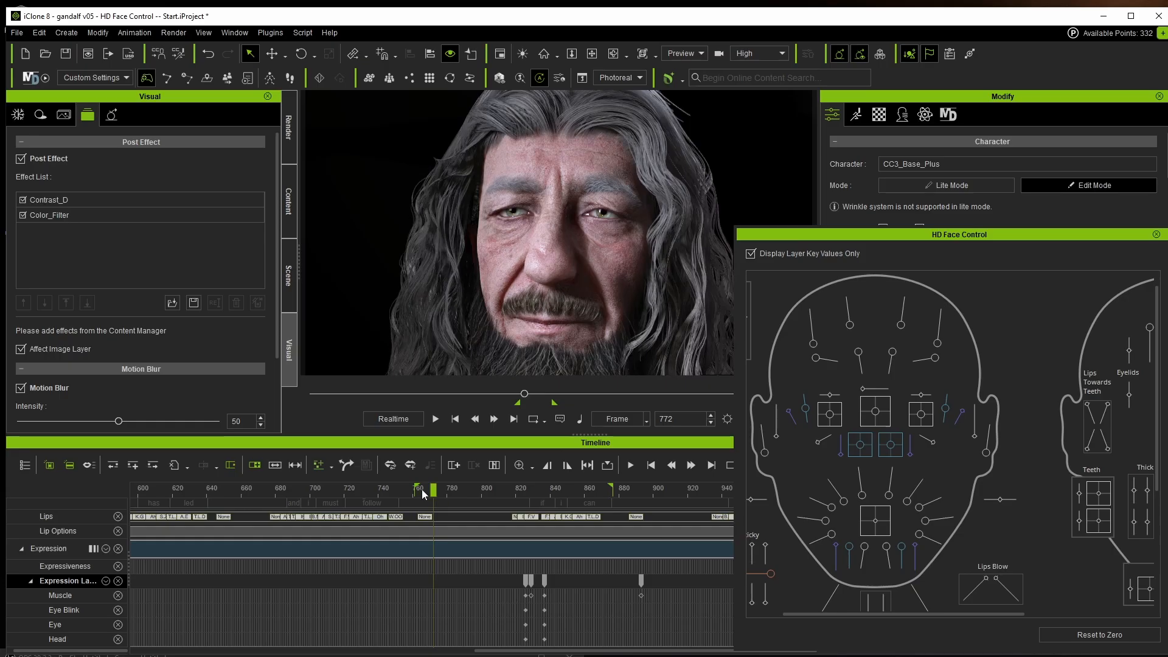
key(space)
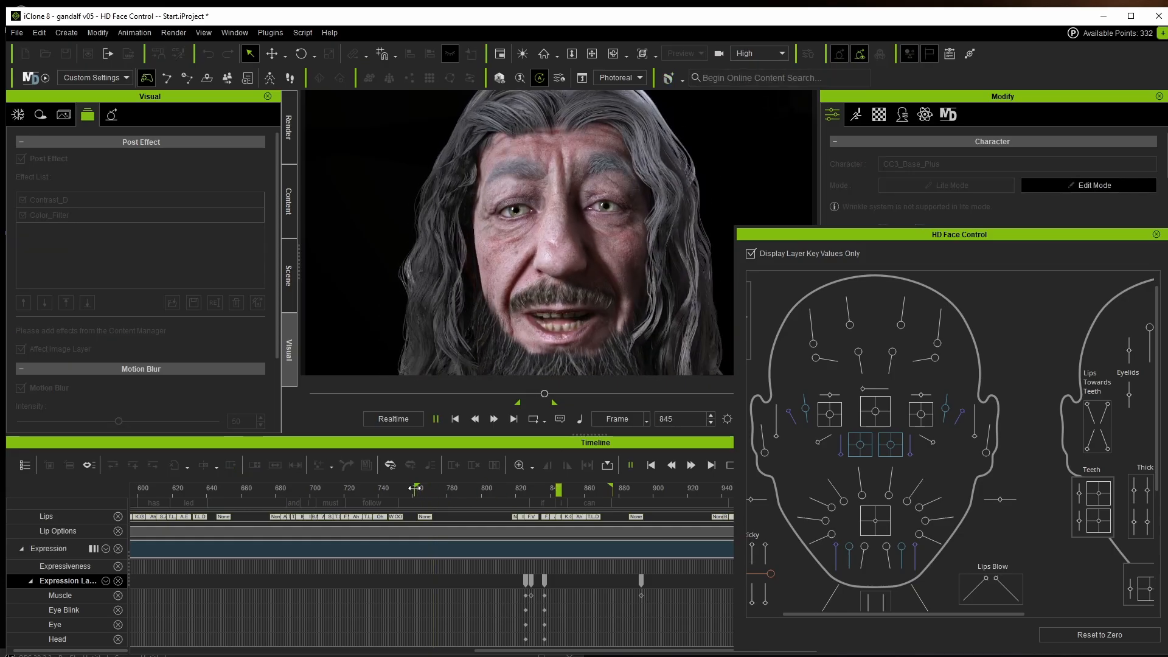
Step: Add zero-value Expression Layer keys at frame 764 and about frame 816
click(423, 490)
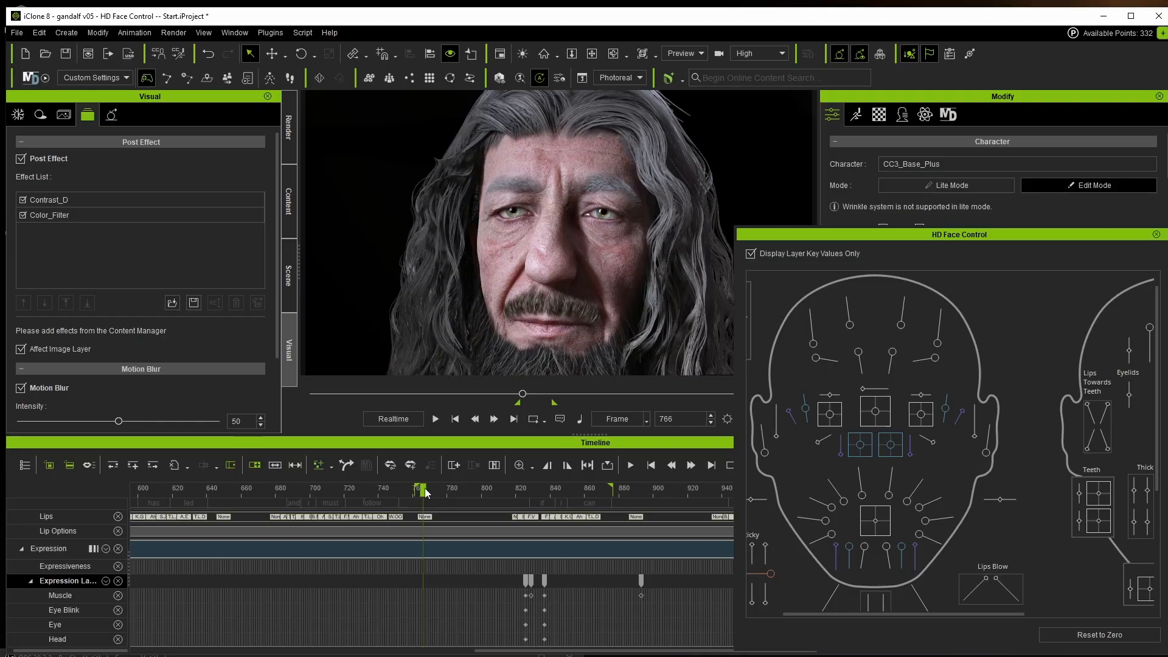
mouse_move(433, 491)
mouse_down()
mouse_move(500, 493)
mouse_move(415, 505)
mouse_up()
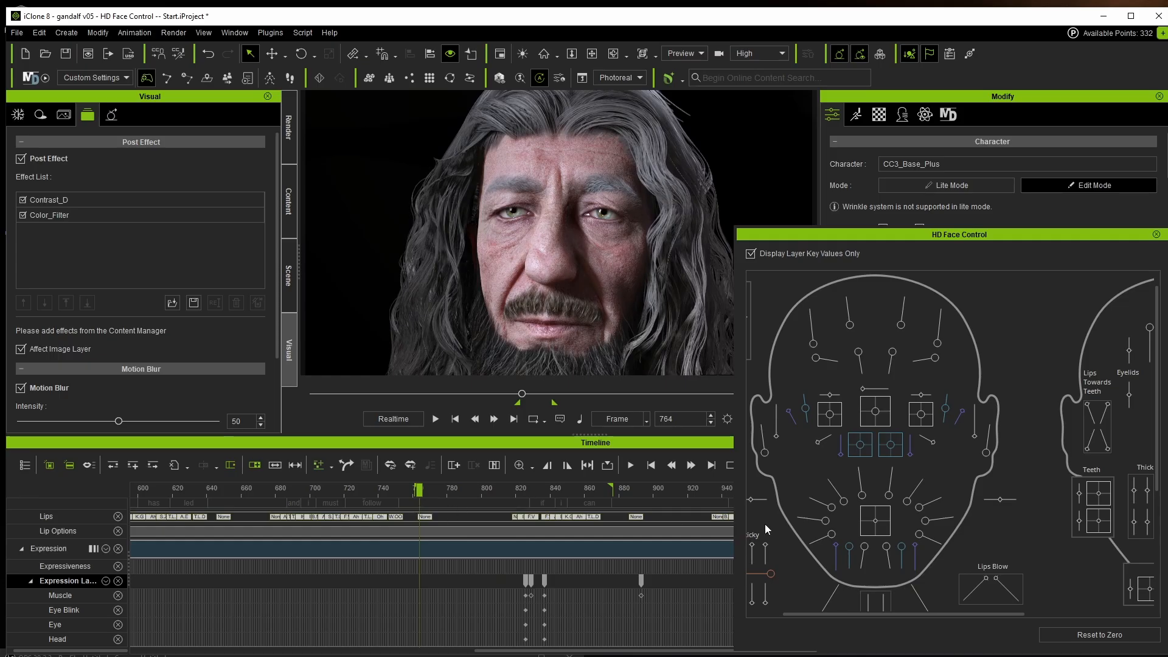
click(1083, 635)
Step: At frame 781, pull both outer brow controls inward and lower both inner brow controls
drag(420, 491, 450, 499)
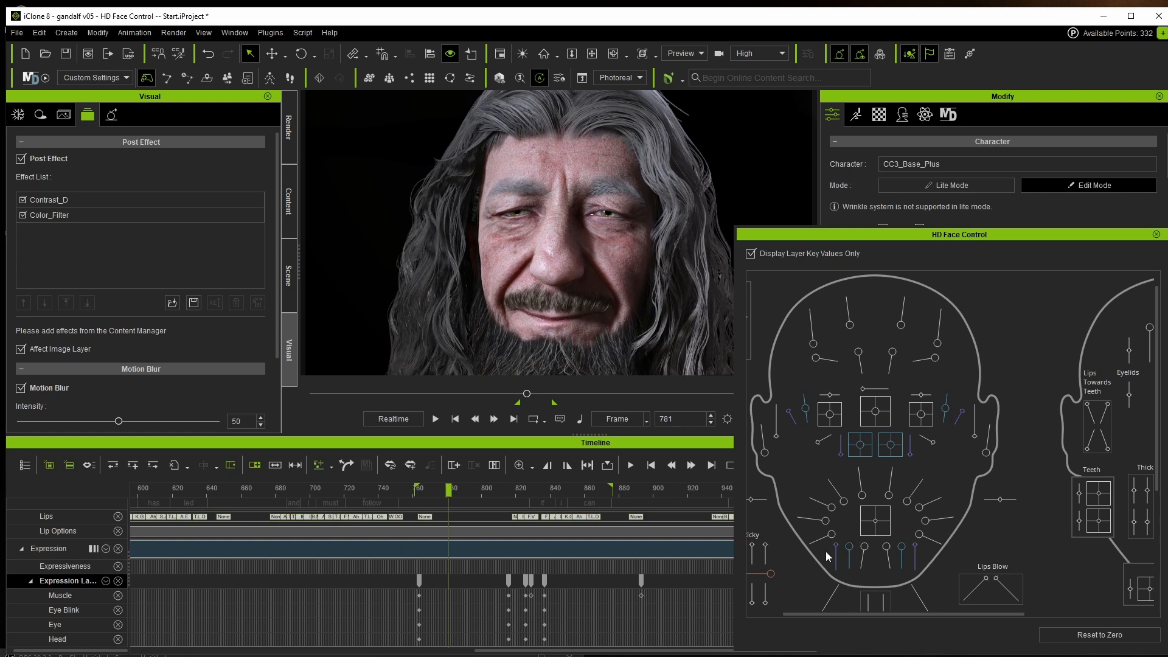
middle_drag(1024, 317, 1002, 318)
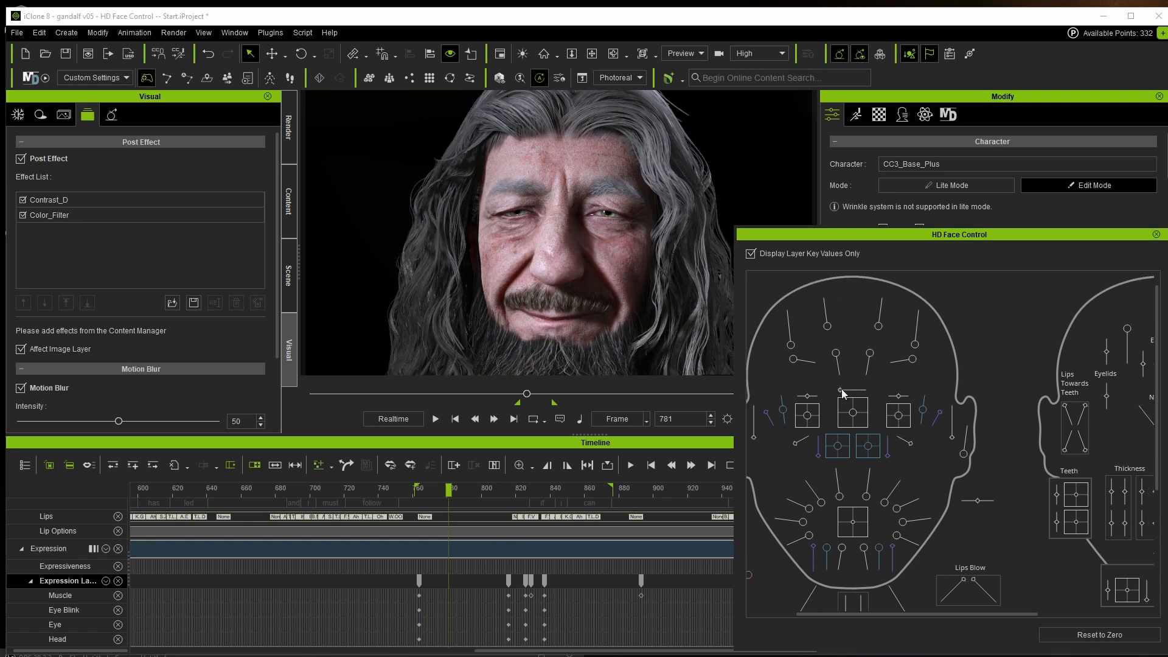
middle_drag(795, 360, 842, 373)
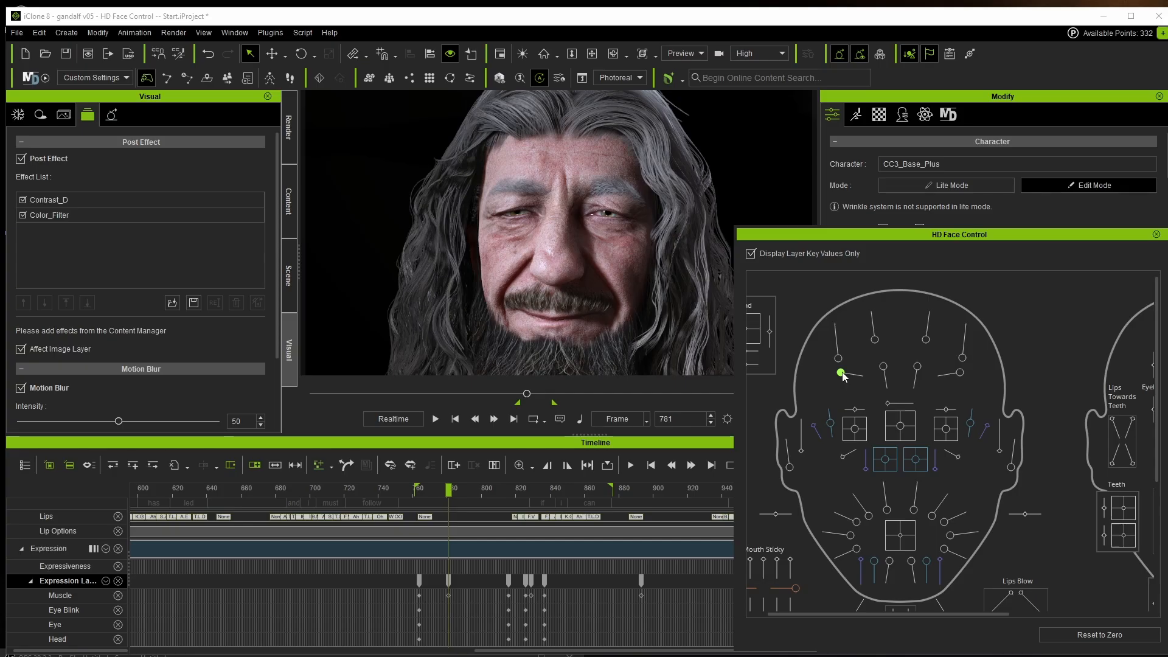
drag(962, 373, 939, 376)
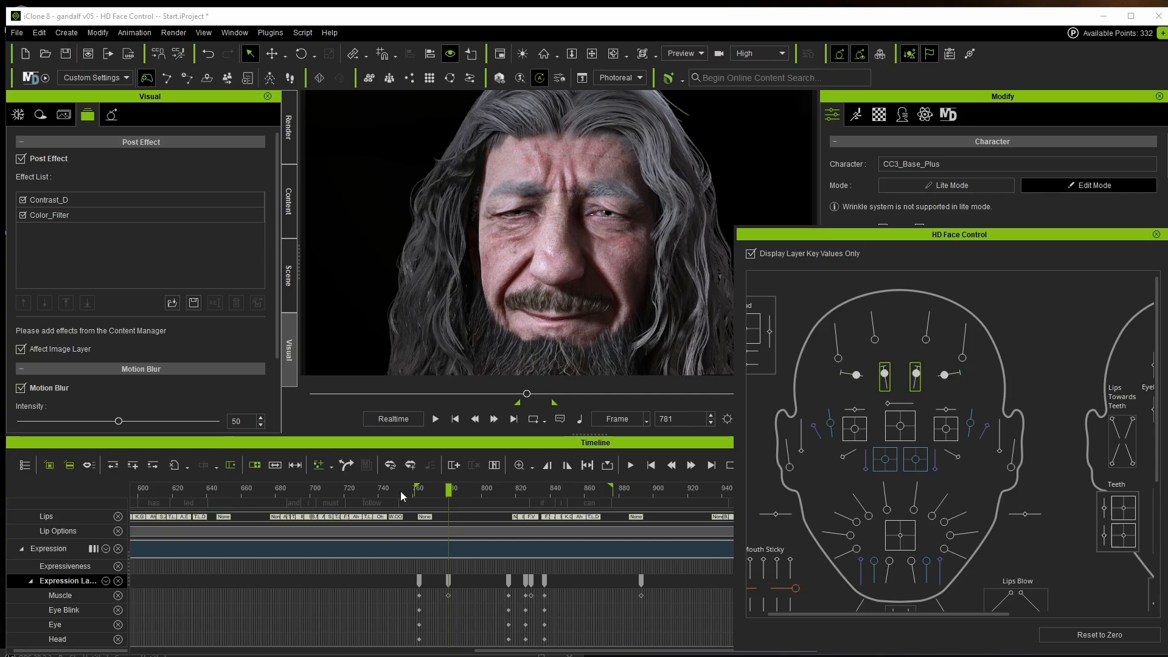
Step: Move the brow key to about frame 797 and play back with the playback range starting at about frame 640
drag(400, 490, 338, 488)
key(space)
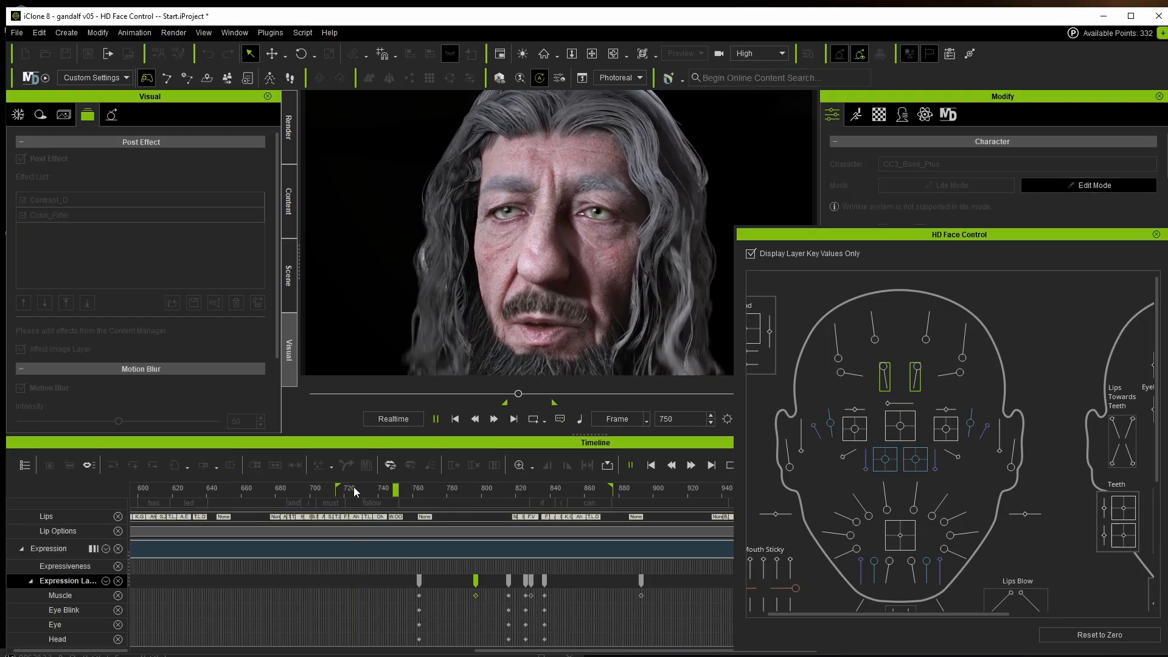
drag(338, 488, 213, 488)
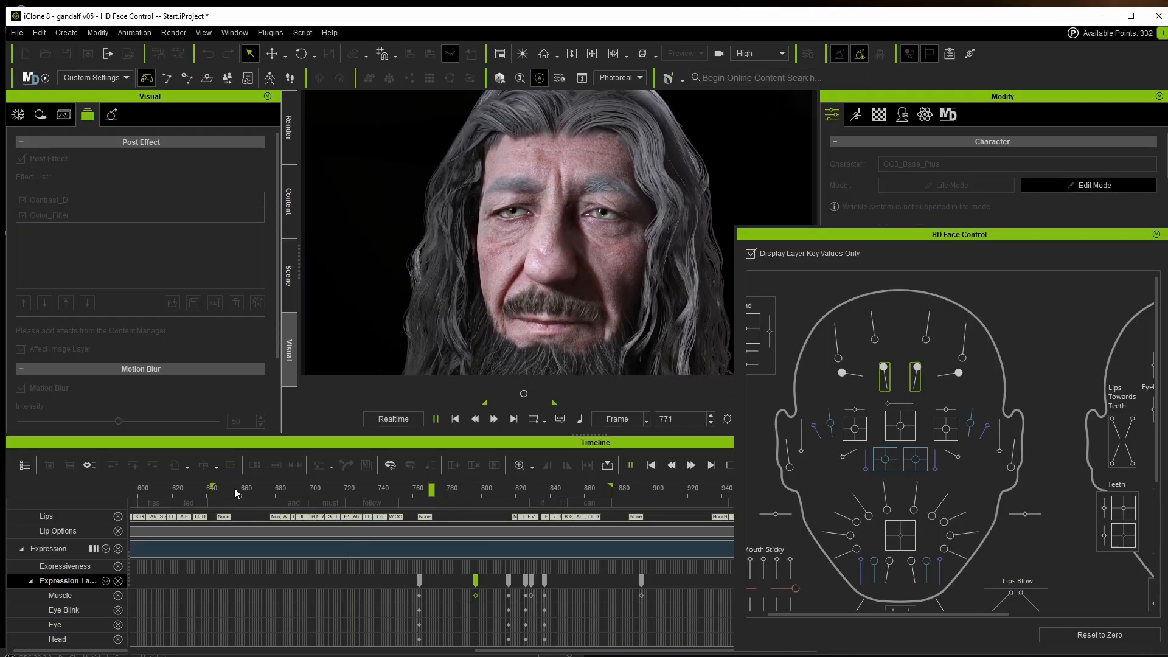
key(space)
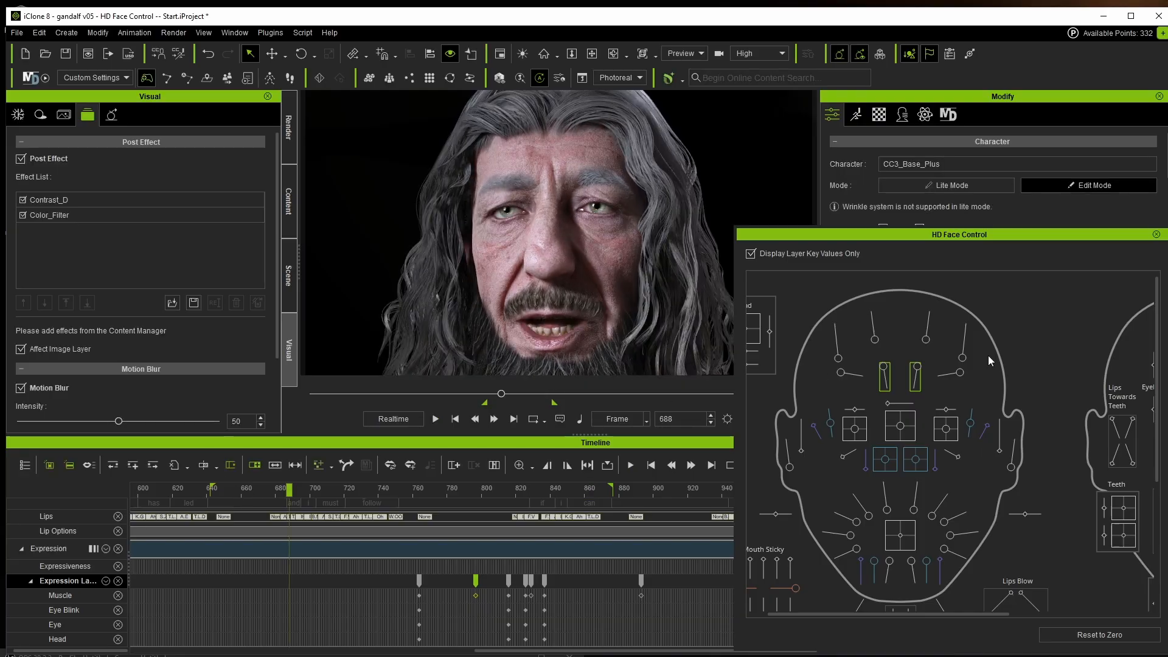
Step: Delete the zero-value key at about frame 816, and review the animation up to frame 885
drag(305, 487, 515, 491)
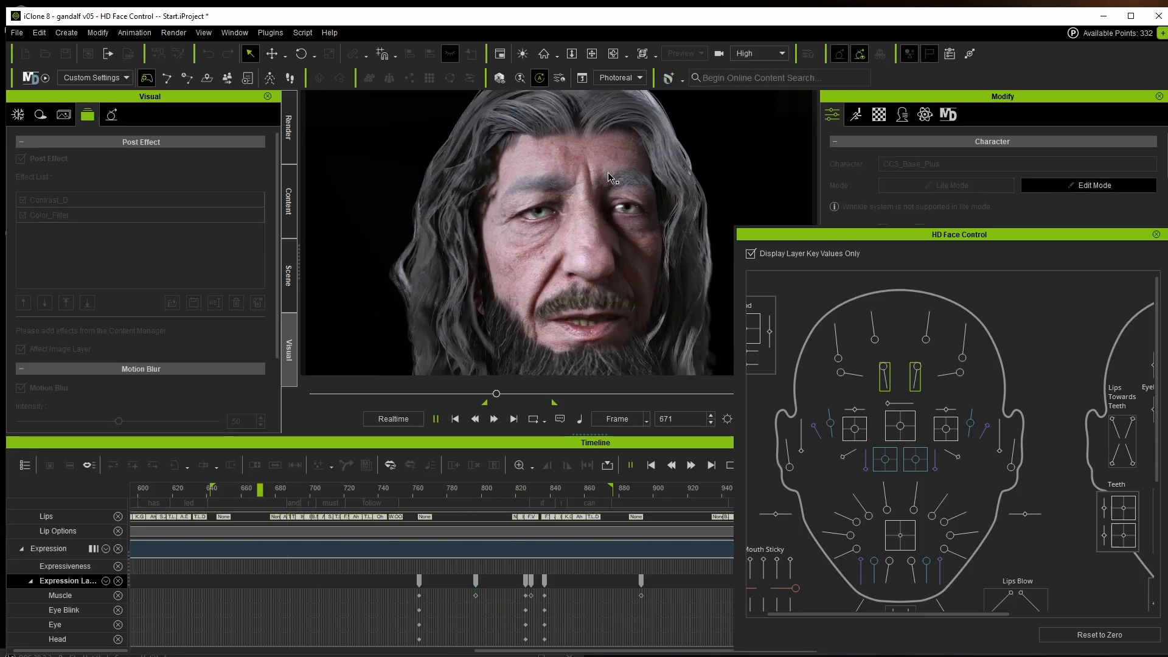
key(space)
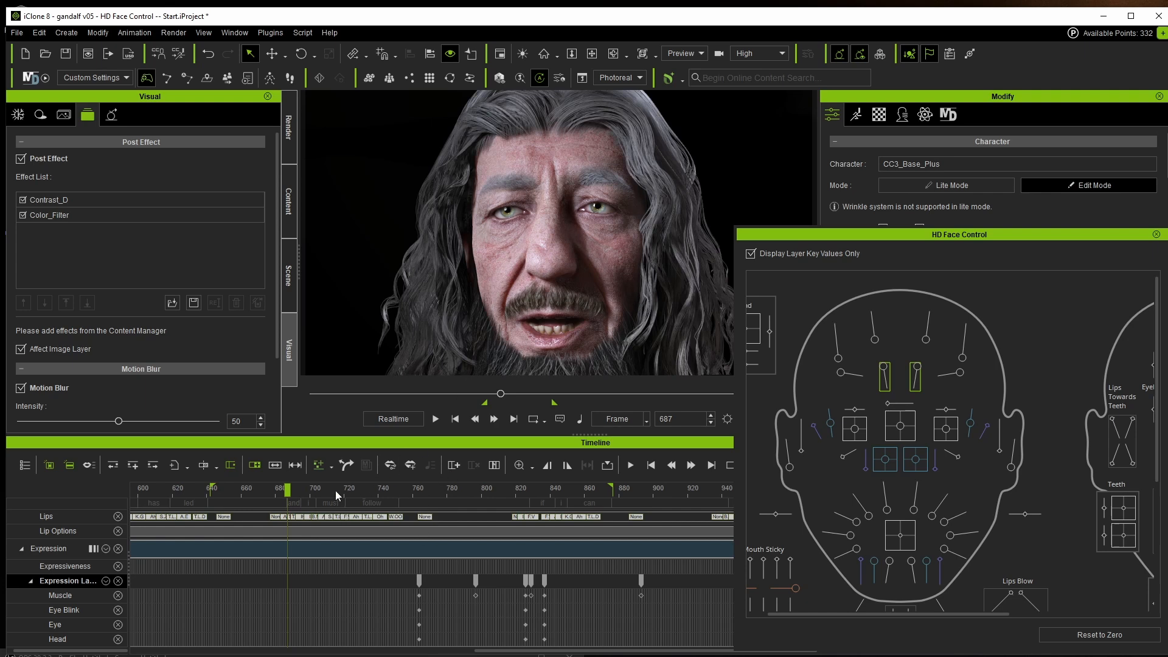
drag(335, 491, 694, 538)
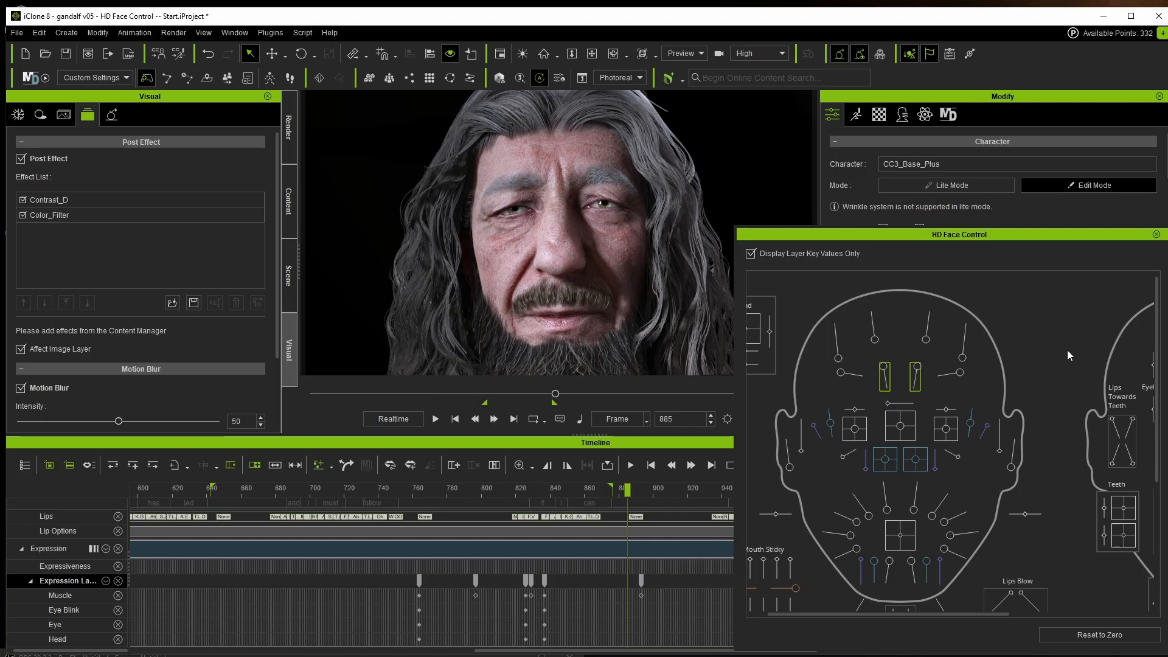
Step: Move the floating HD Face Control window over the viewport and enlarge it to show more of both head layouts
middle_drag(1047, 345, 921, 318)
drag(953, 241, 589, 147)
drag(809, 556, 1010, 629)
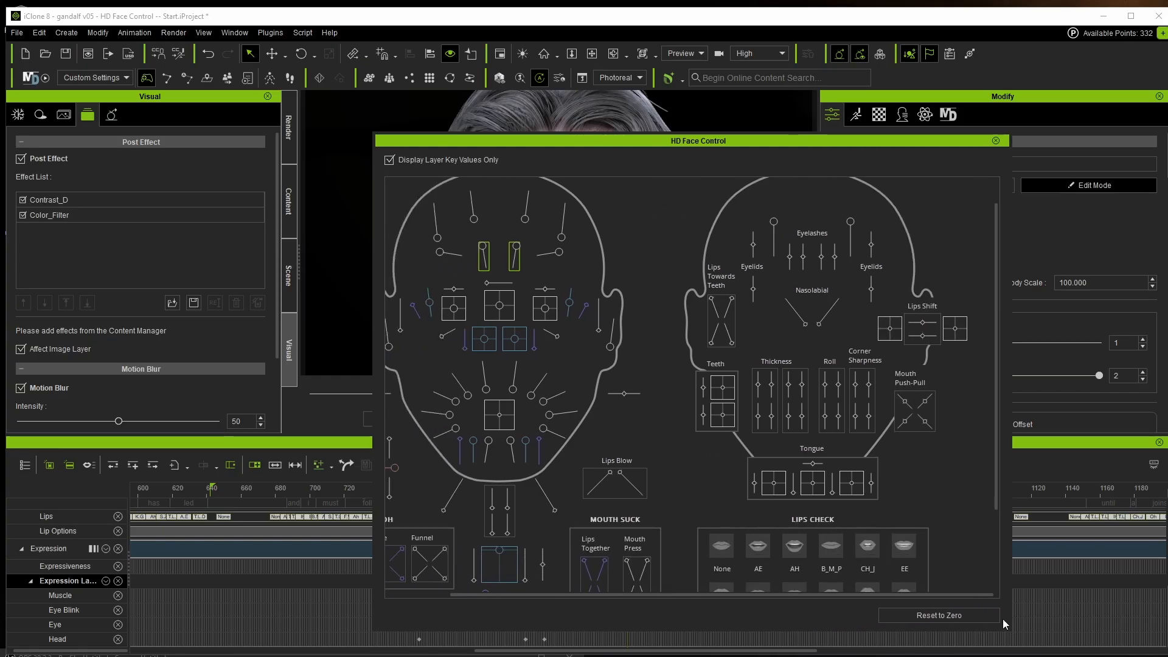
Step: Dock the HD Face Control window alongside the Render, Content, Scene and Visual panels, and narrow the docked area
drag(678, 146, 263, 375)
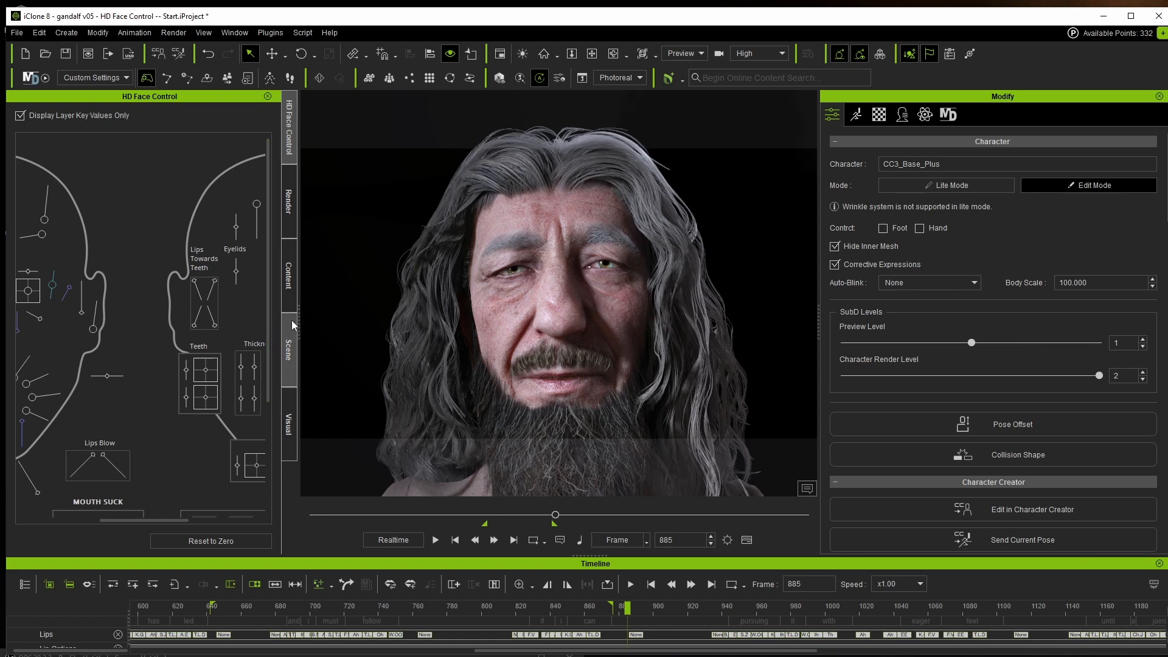
drag(298, 320, 214, 352)
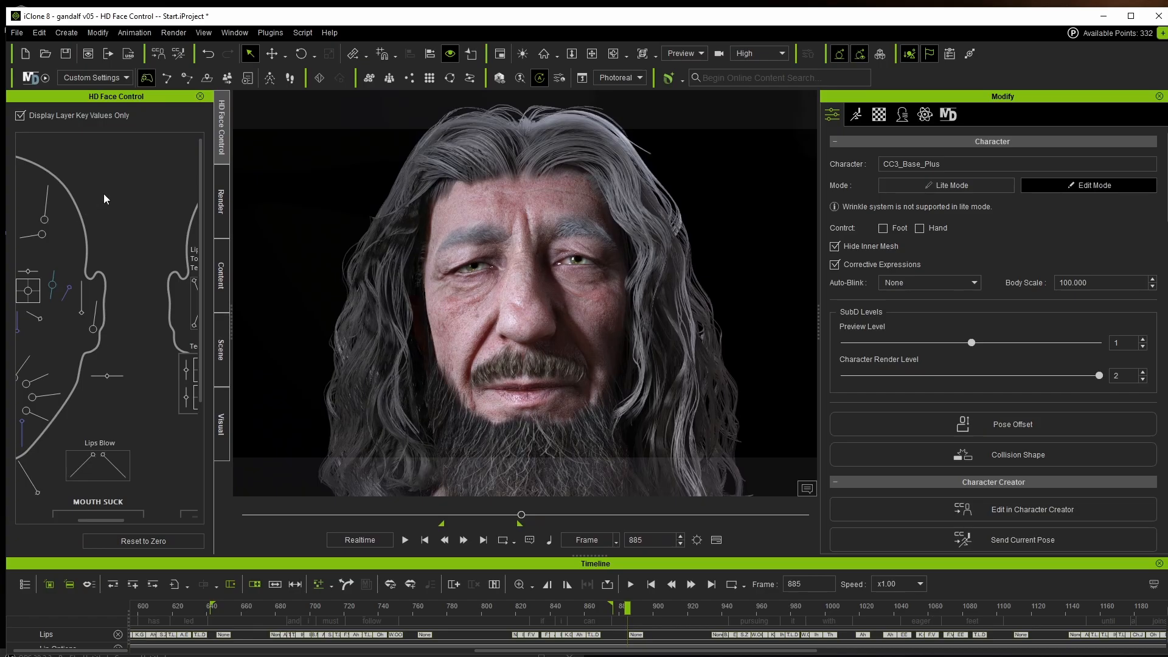
drag(151, 201, 250, 245)
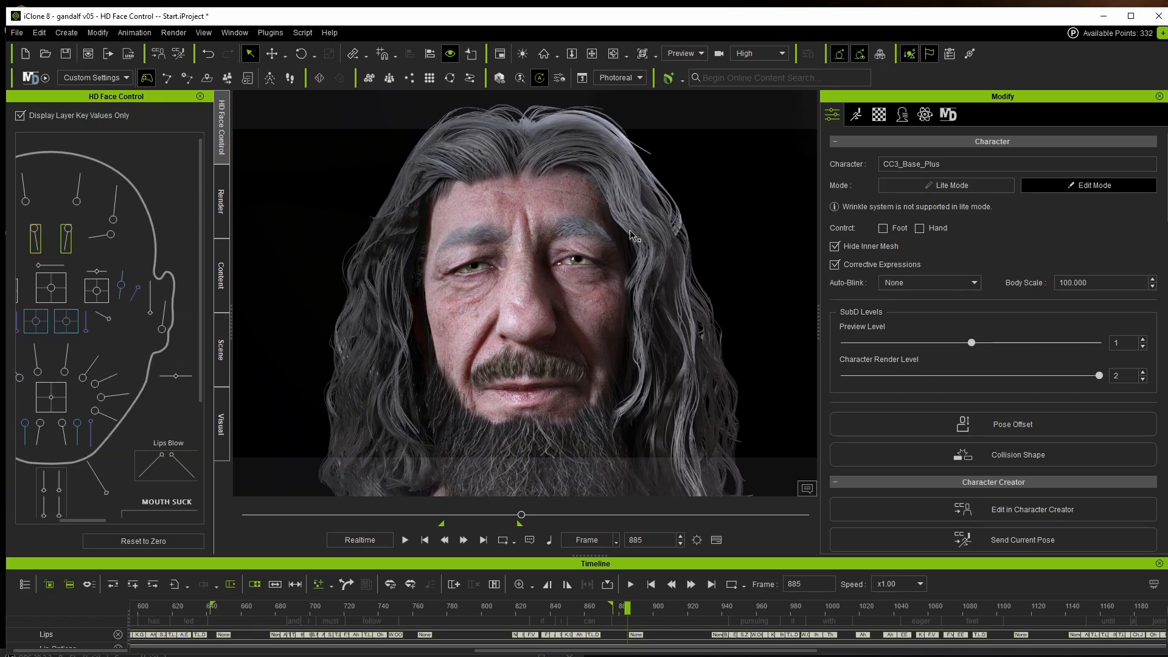